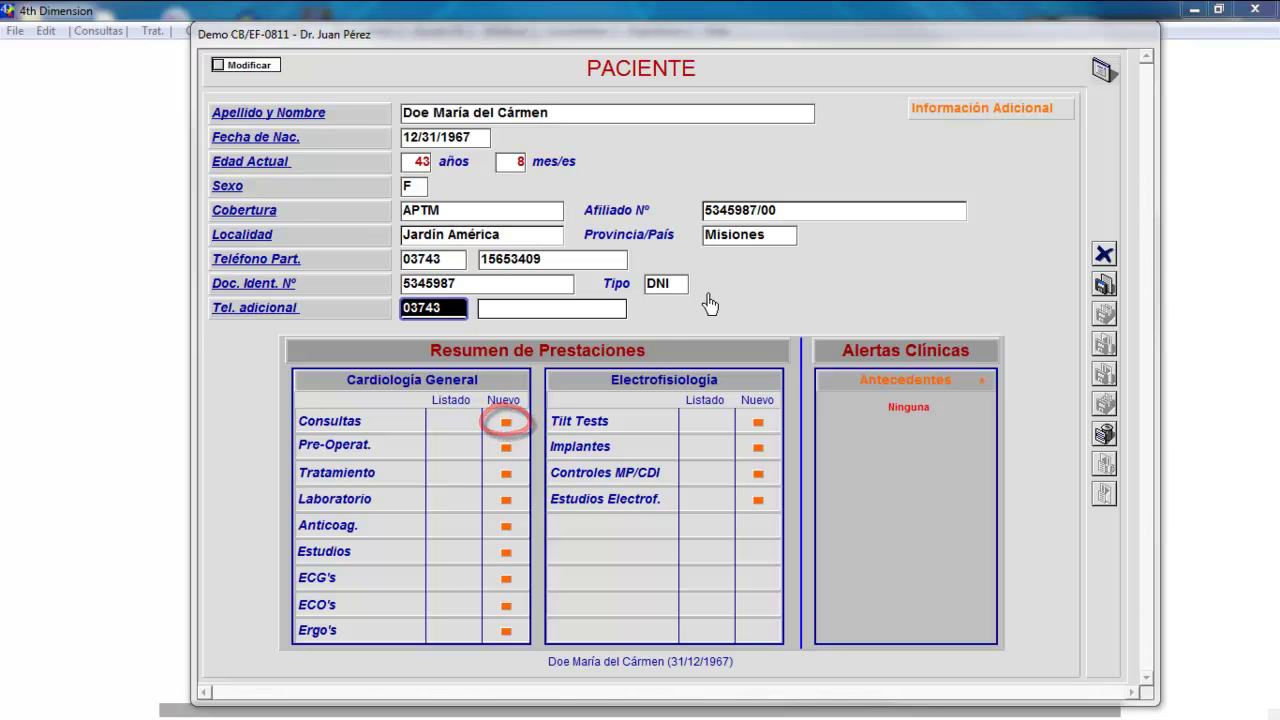
Create a new consultation for the patient and select the Abl. comp. (Abl.+EEF) IPS/PAMI study in an electrophysiology study request.
{"action": "left_click", "coordinate": [506, 425]}
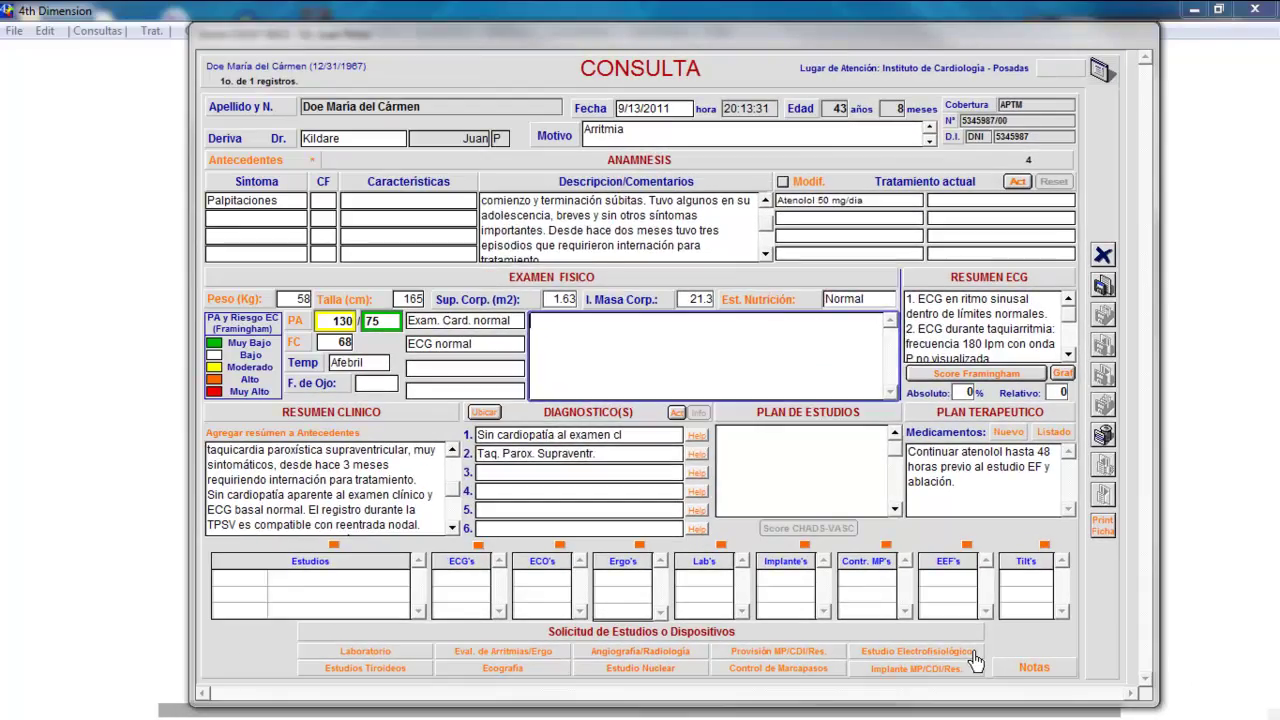
{"action": "left_click", "coordinate": [897, 592]}
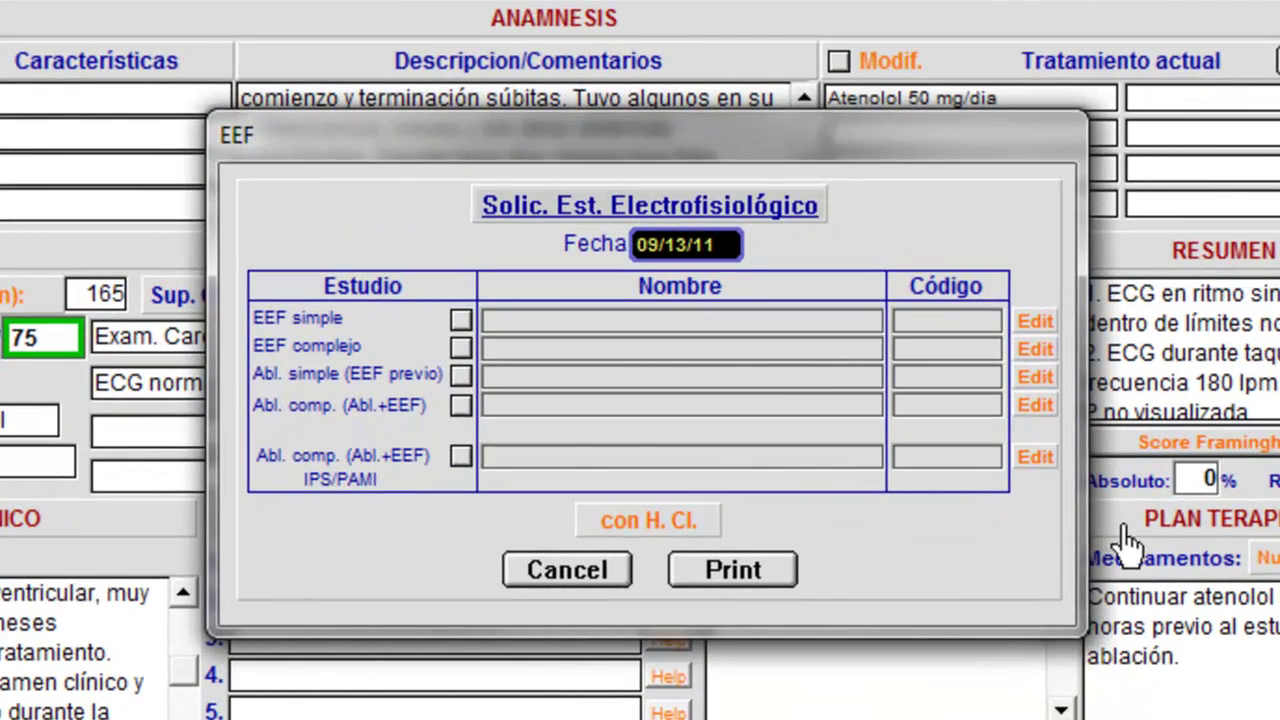
{"action": "left_click", "coordinate": [461, 457]}
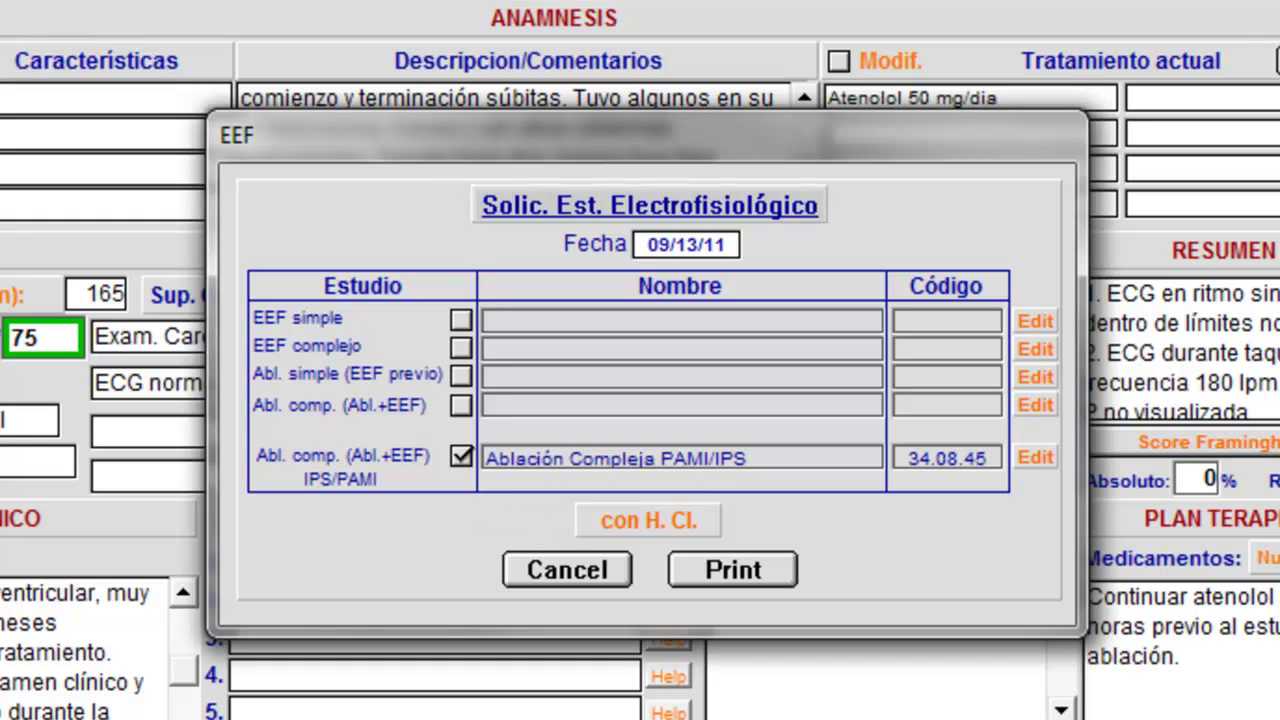
Include the clinical history summary in the study request, produce it as a print preview (Vista Previa), and close the preview.
{"action": "left_click", "coordinate": [610, 522]}
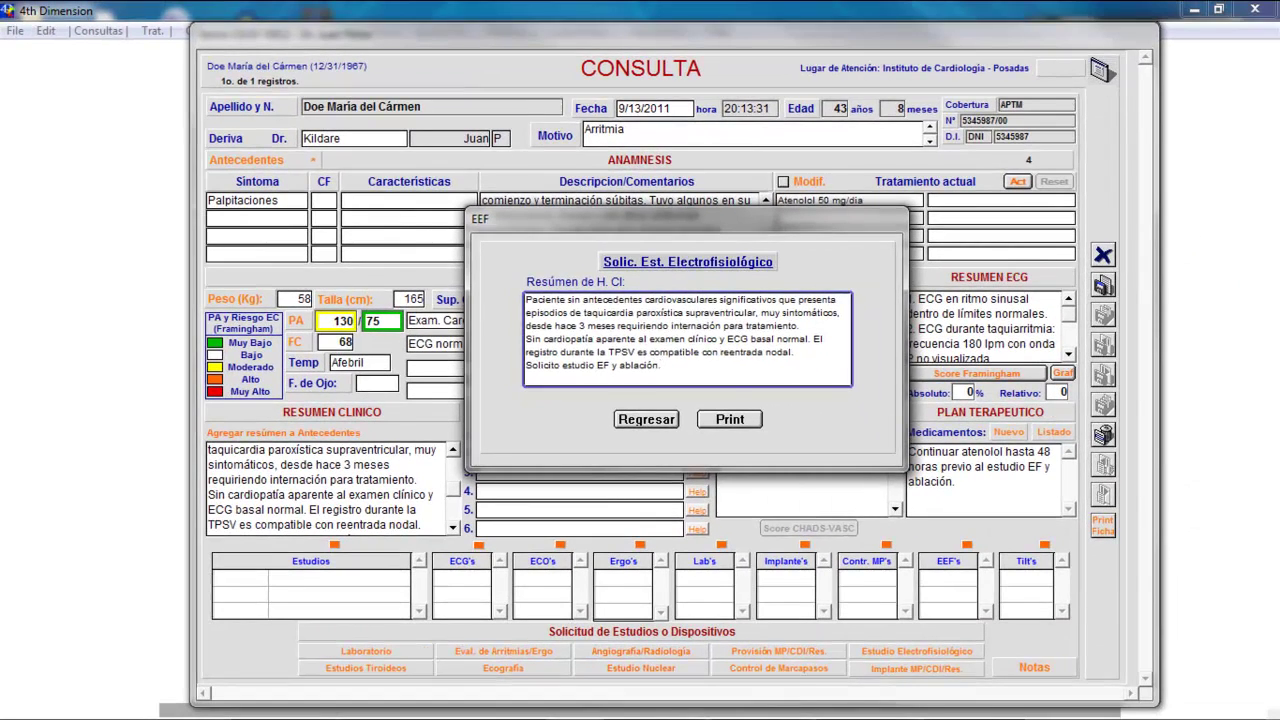
{"action": "left_click", "coordinate": [730, 420]}
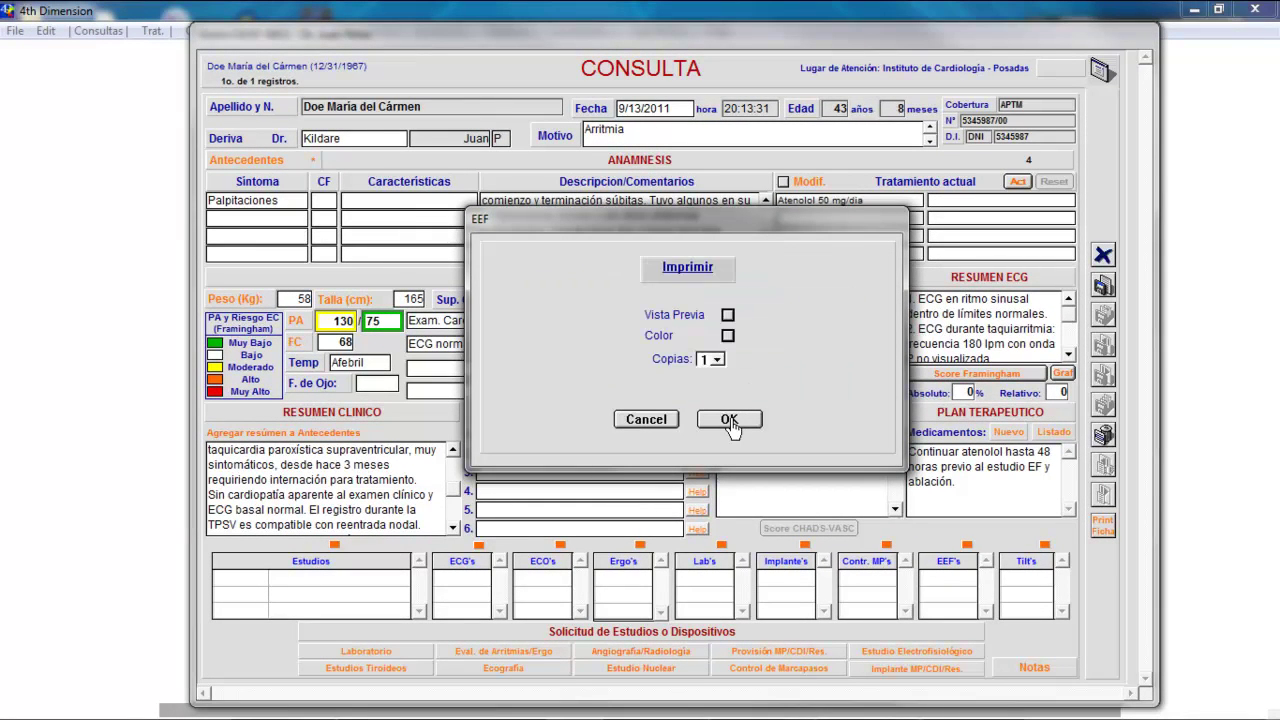
{"action": "left_click", "coordinate": [728, 315]}
{"action": "left_click", "coordinate": [750, 424]}
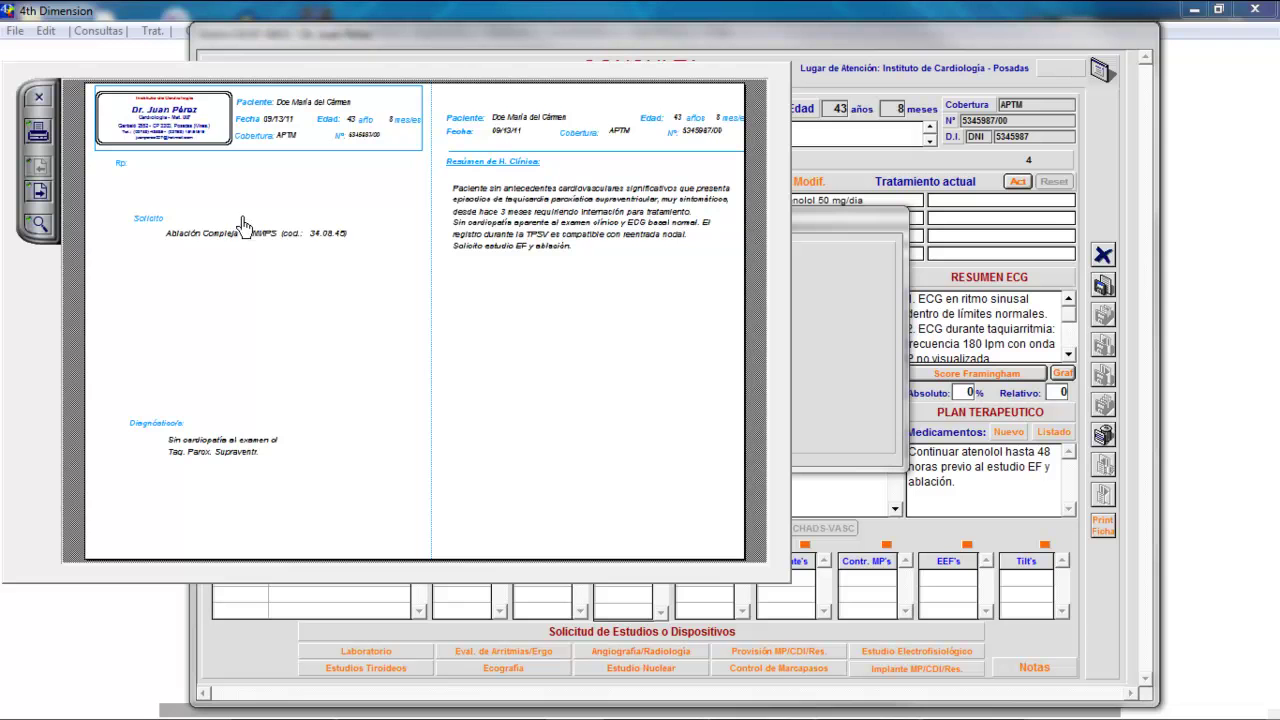
{"action": "left_click", "coordinate": [39, 124]}
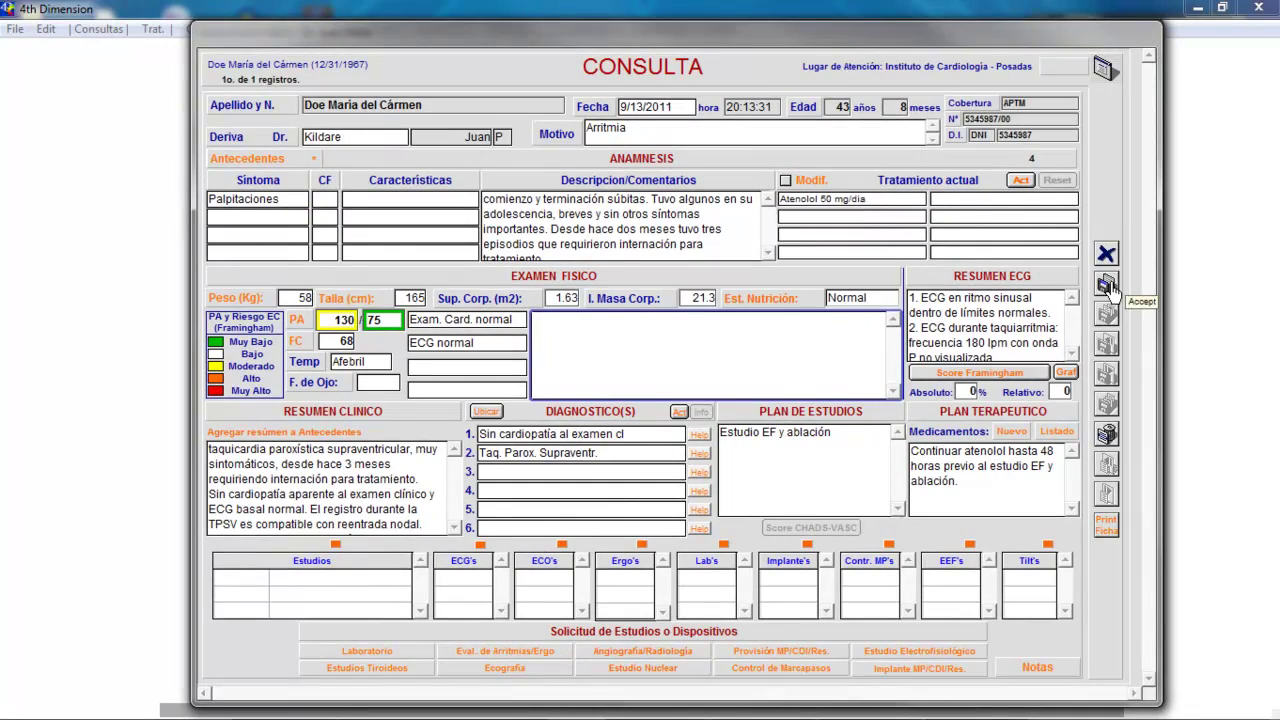
Save the consultation and create a new electrophysiology study (Estudios Electrof.) for the same patient.
{"action": "left_click", "coordinate": [1106, 284]}
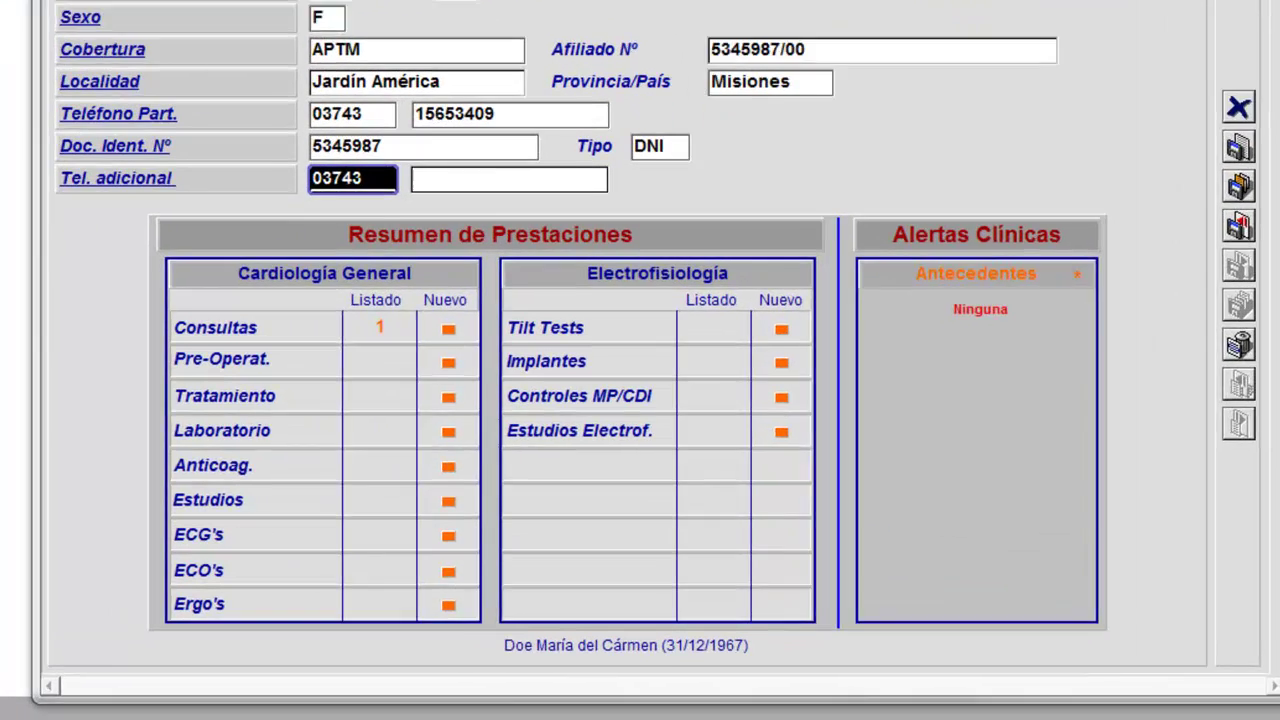
{"action": "left_click", "coordinate": [756, 501]}
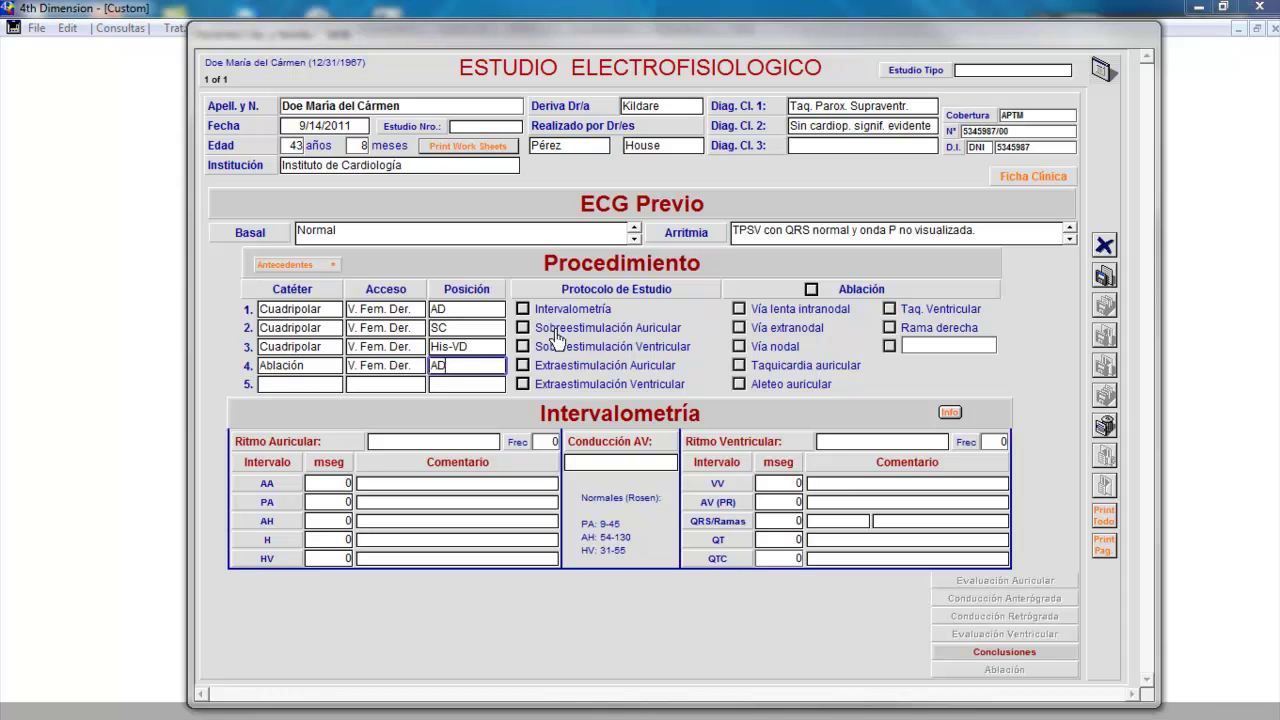
Enable Intervalometría, atrial and ventricular Sobreestimulación, atrial and ventricular Extraestimulación, and Ablación in the study's Procedimiento section.
{"action": "left_click", "coordinate": [522, 309]}
{"action": "left_click", "coordinate": [522, 327]}
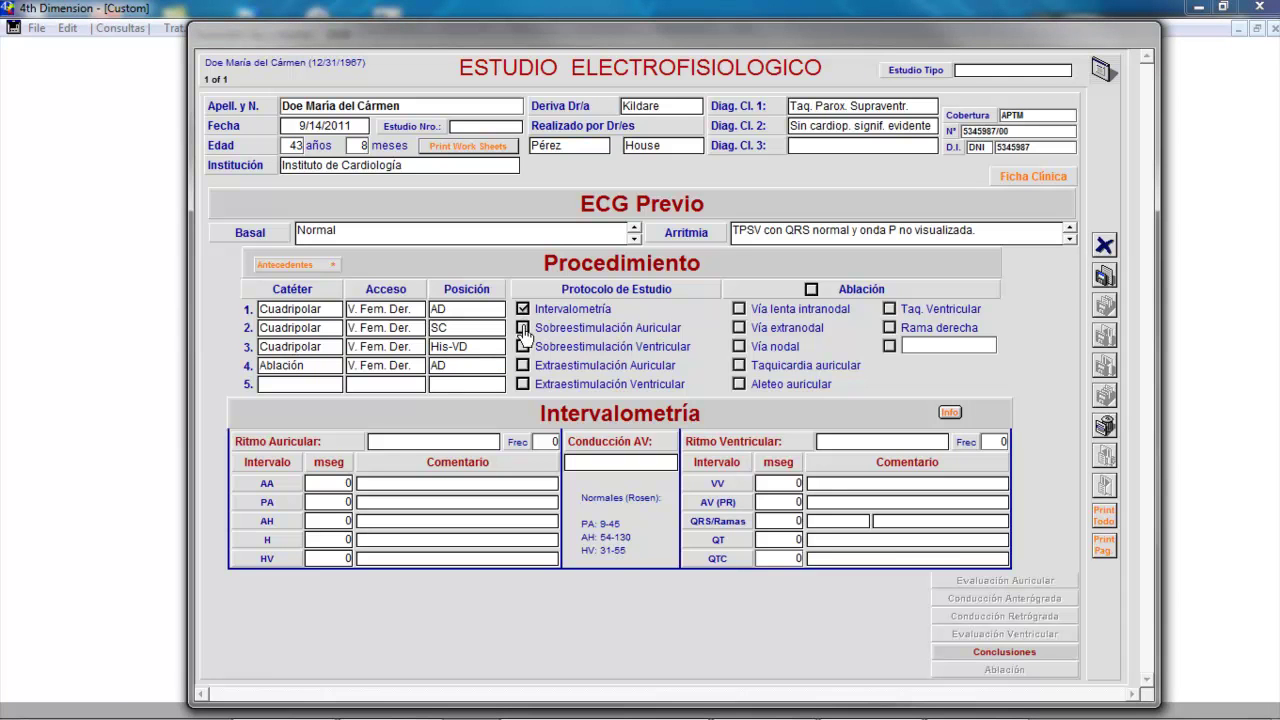
{"action": "left_click", "coordinate": [522, 346]}
{"action": "left_click", "coordinate": [522, 365]}
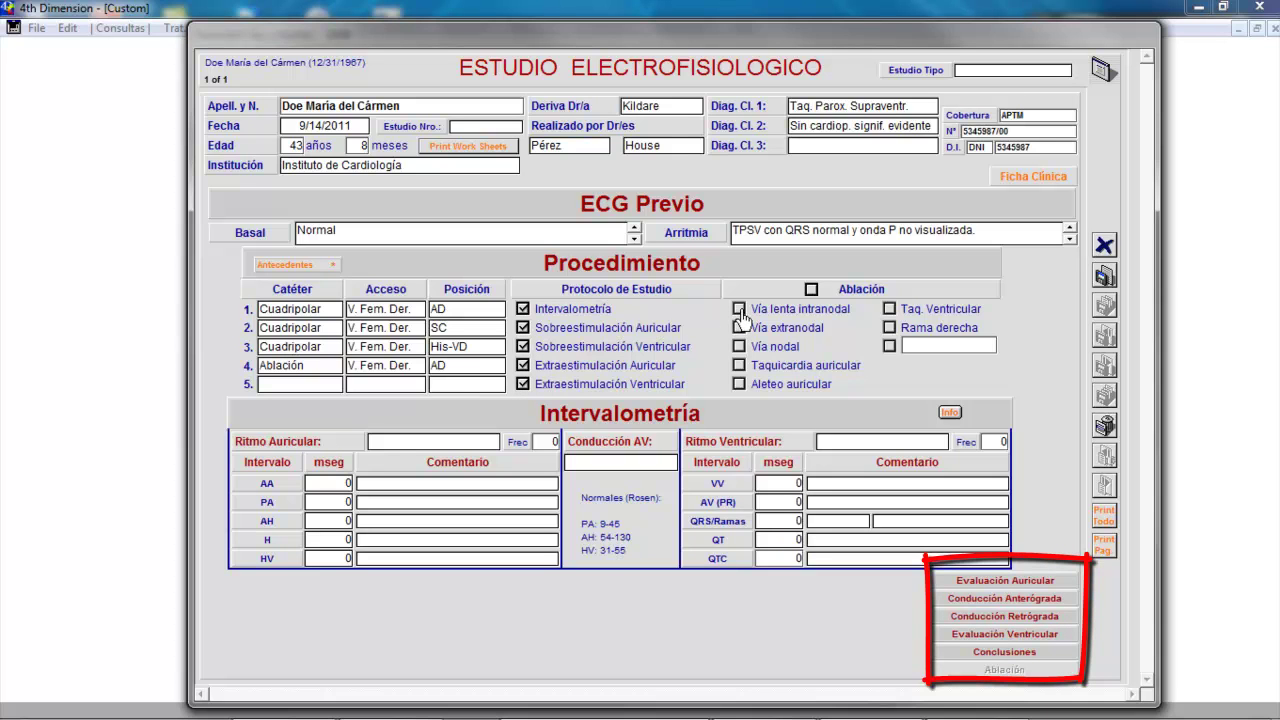
{"action": "left_click", "coordinate": [812, 292]}
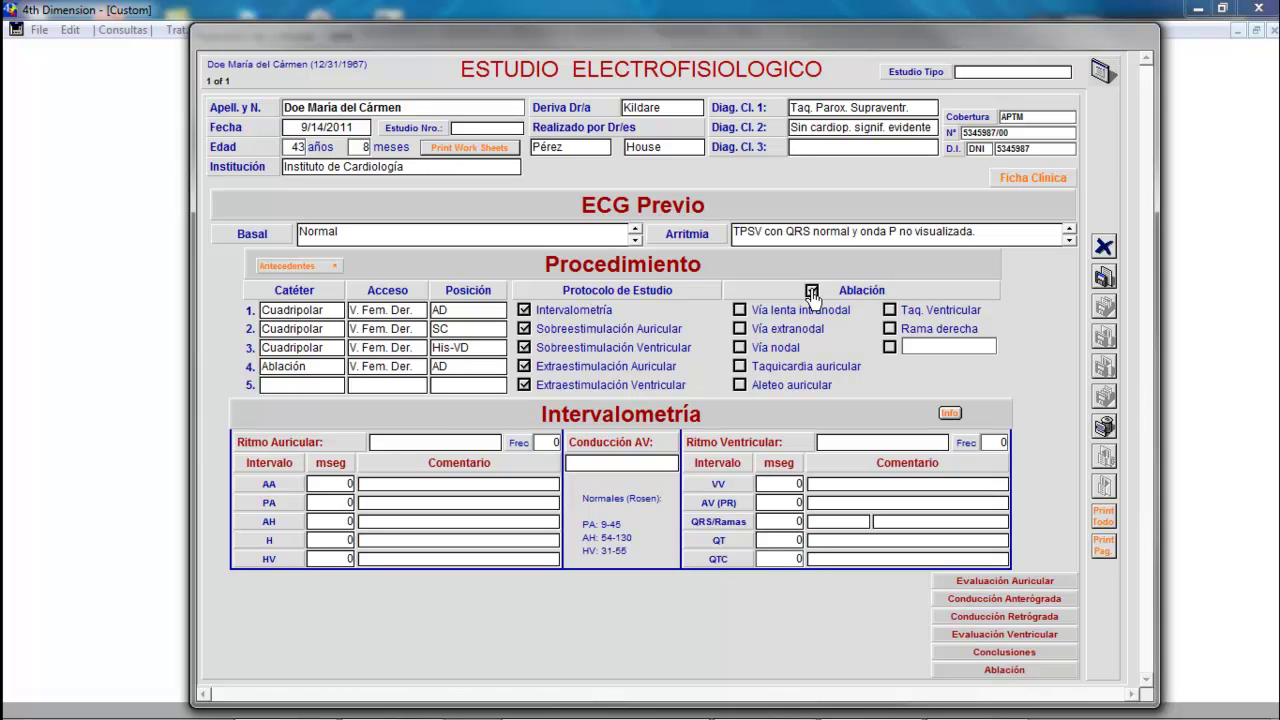
Set the study type (Estudio Tipo) to TPSV.
{"action": "left_click", "coordinate": [981, 74]}
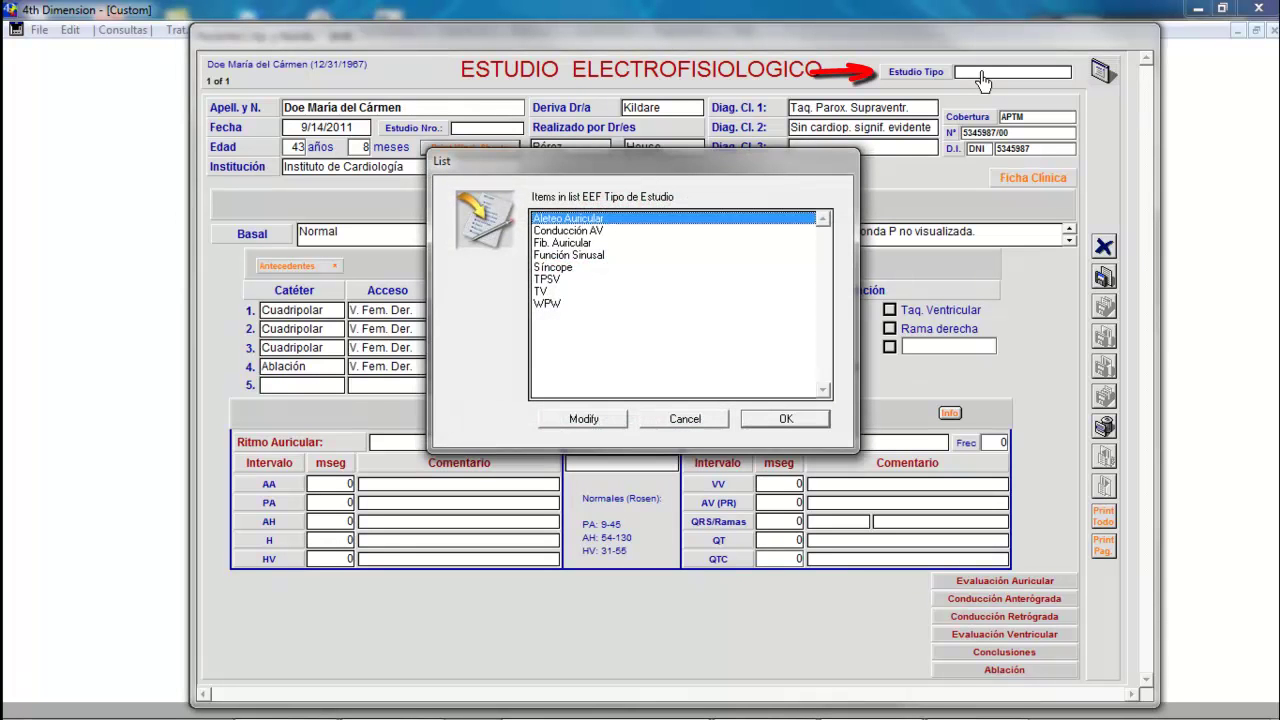
{"action": "left_click", "coordinate": [546, 284]}
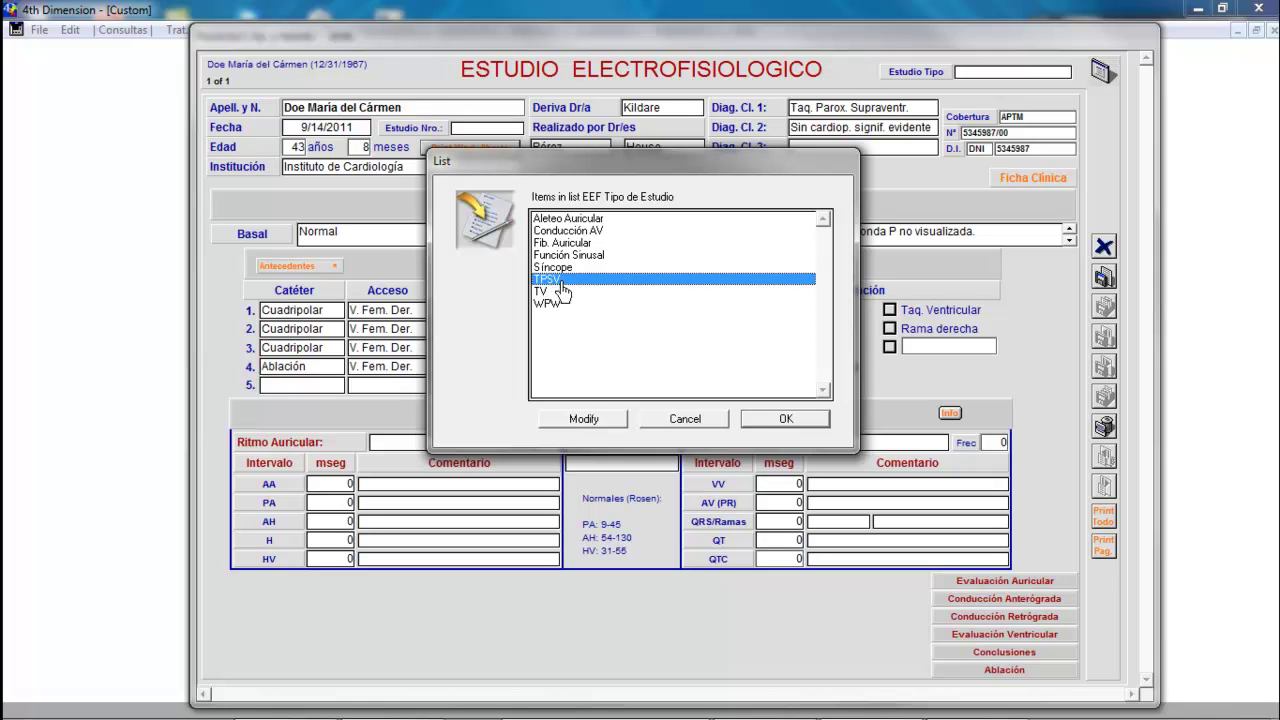
{"action": "left_click", "coordinate": [786, 418]}
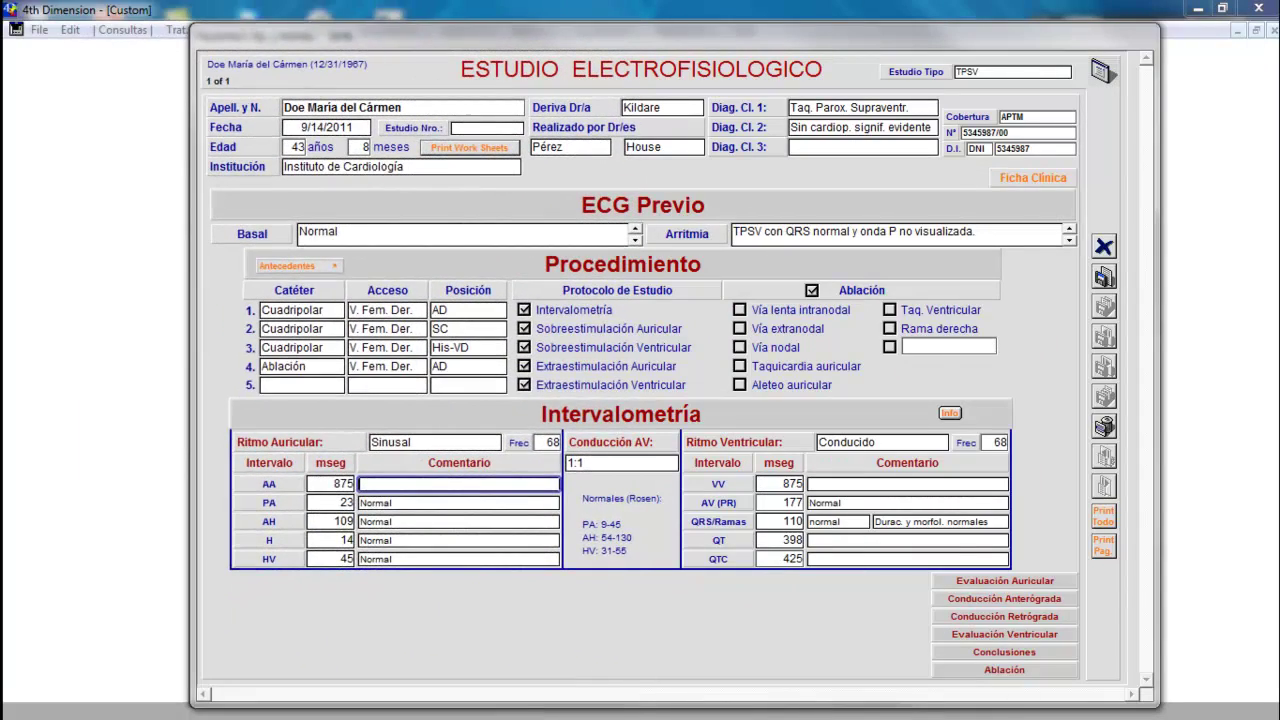
Open the study's Evaluación Auricular and Conducción Anterógrada pages, and consult the reference chart for the His-Purkinje effective refractory period.
{"action": "left_click", "coordinate": [1020, 582]}
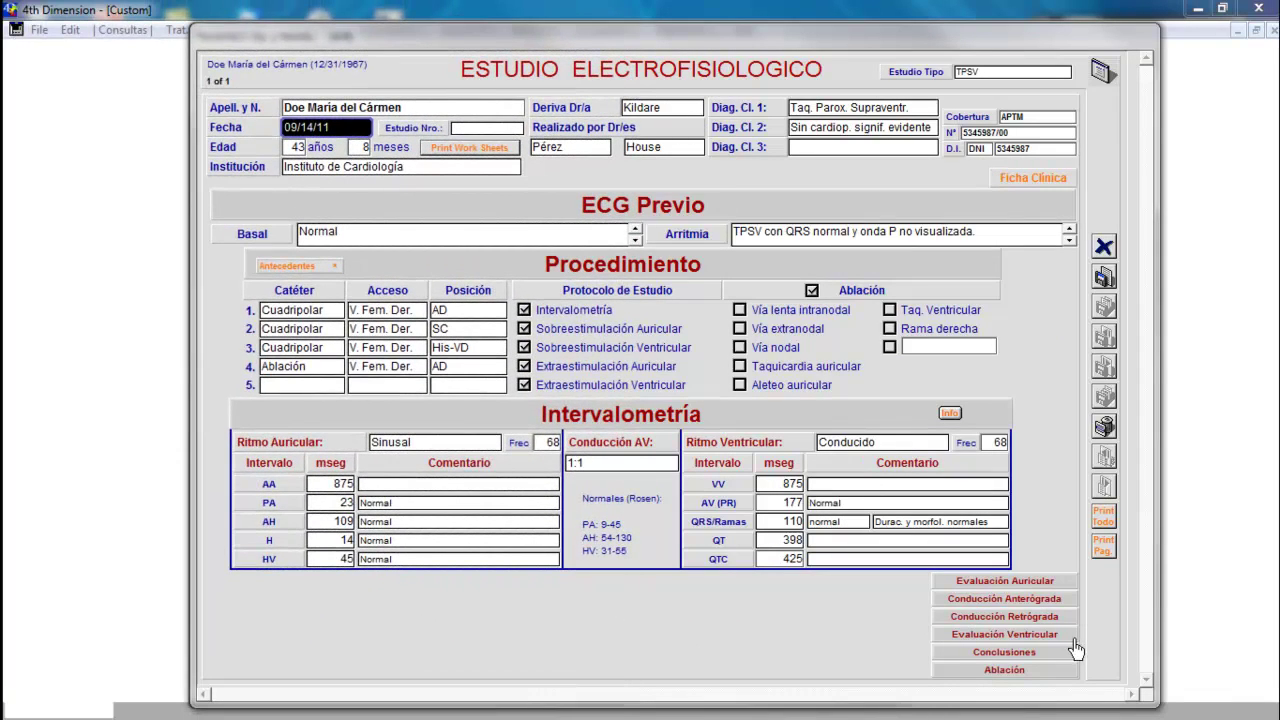
{"action": "left_click", "coordinate": [1037, 602]}
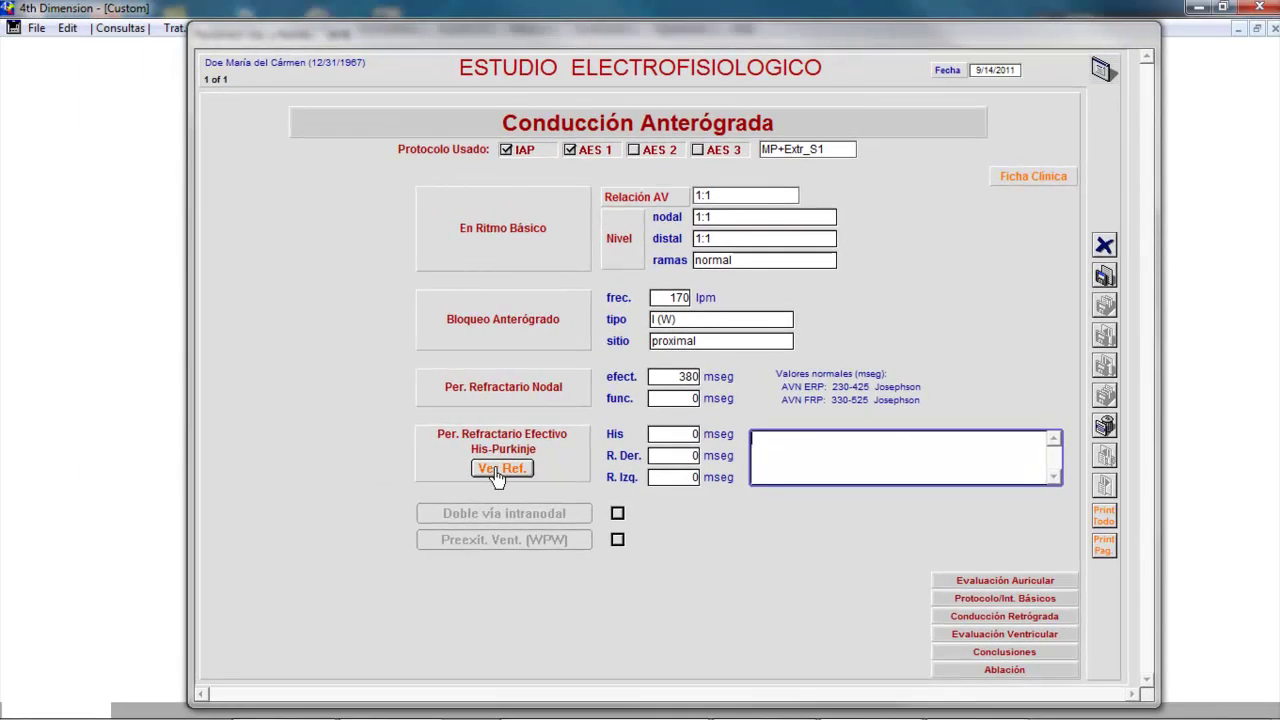
{"action": "left_click", "coordinate": [501, 469]}
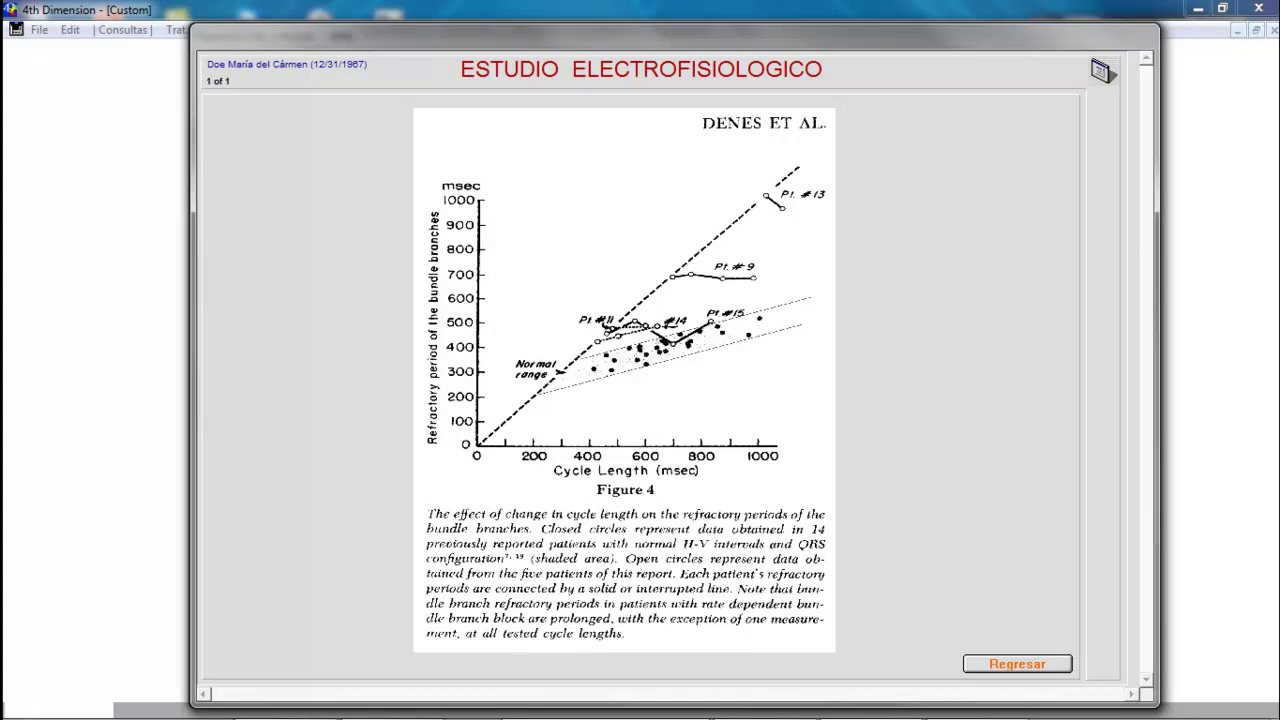
{"action": "left_click", "coordinate": [995, 666]}
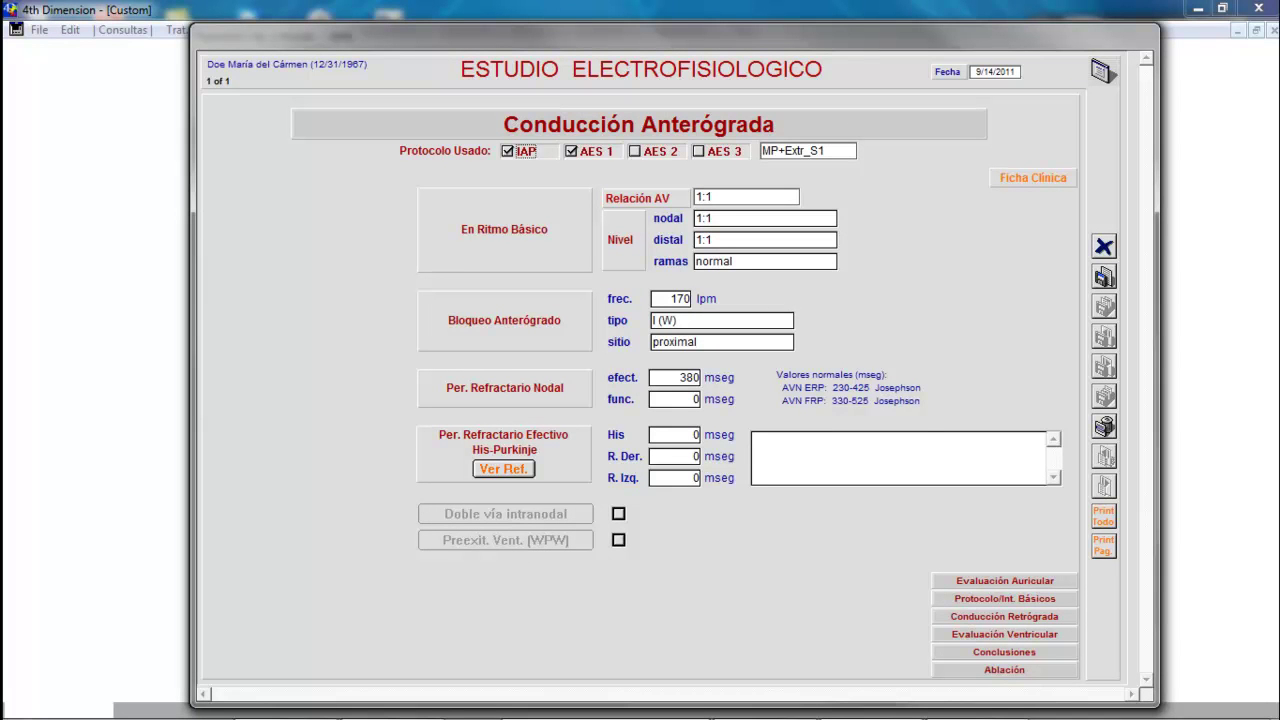
Mark Doble vía intranodal under Conducción Anterógrada, open its details, and regenerate the report comment from the induced arrhythmia data.
{"action": "left_click", "coordinate": [618, 513]}
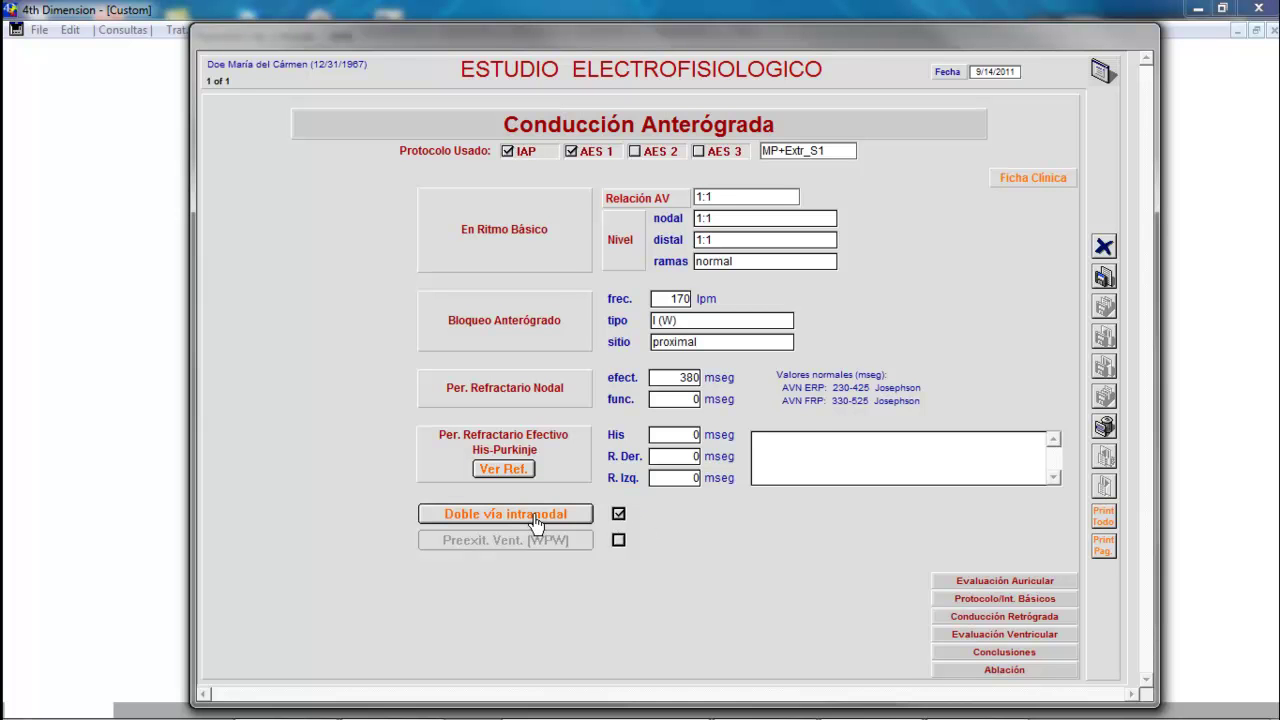
{"action": "left_click", "coordinate": [536, 514]}
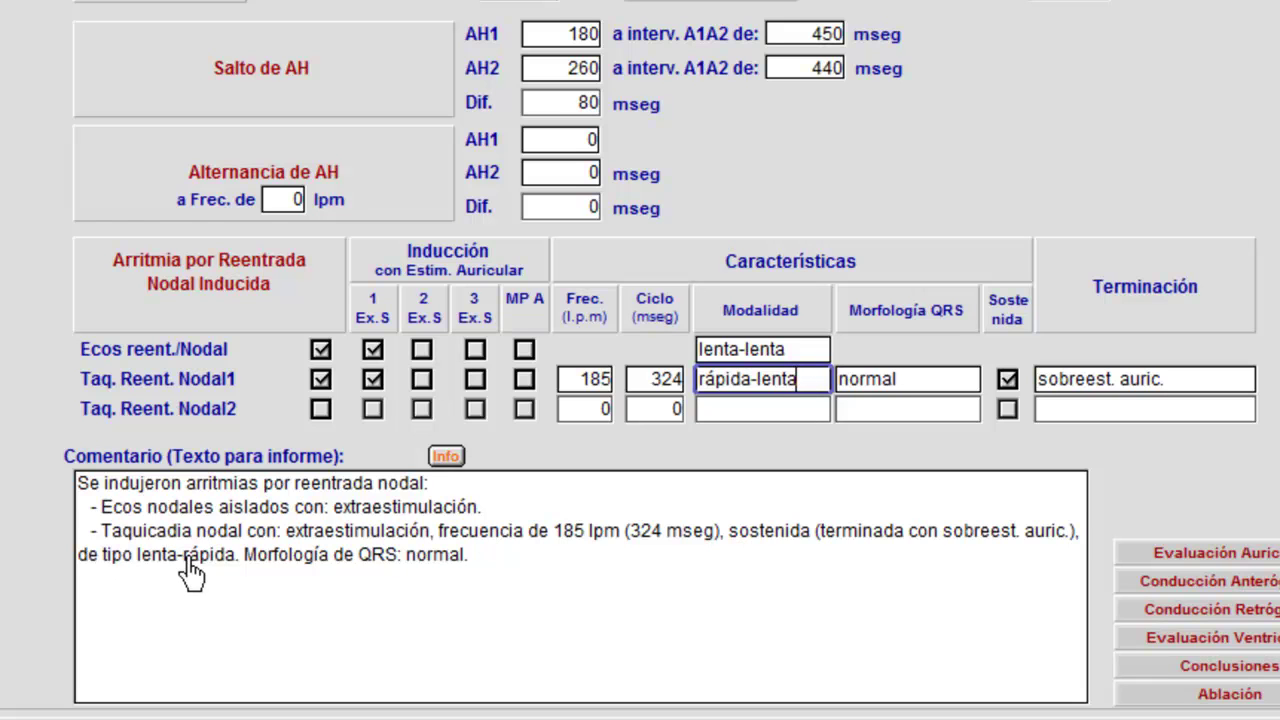
{"action": "left_click", "coordinate": [446, 459]}
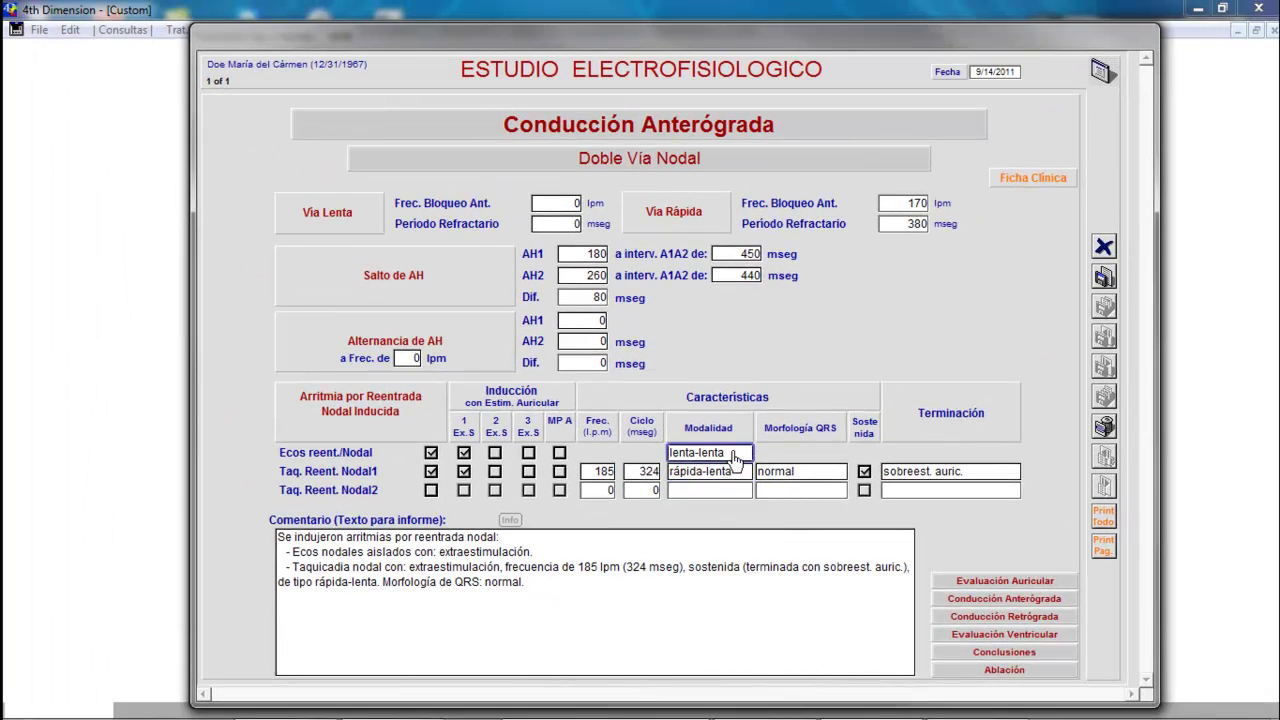
Set the Modalidad of both Ecos reent./Nodal and Taq. Reent. Nodal1 to lenta-rápida.
{"action": "left_click", "coordinate": [735, 457]}
{"action": "double_click", "coordinate": [570, 292]}
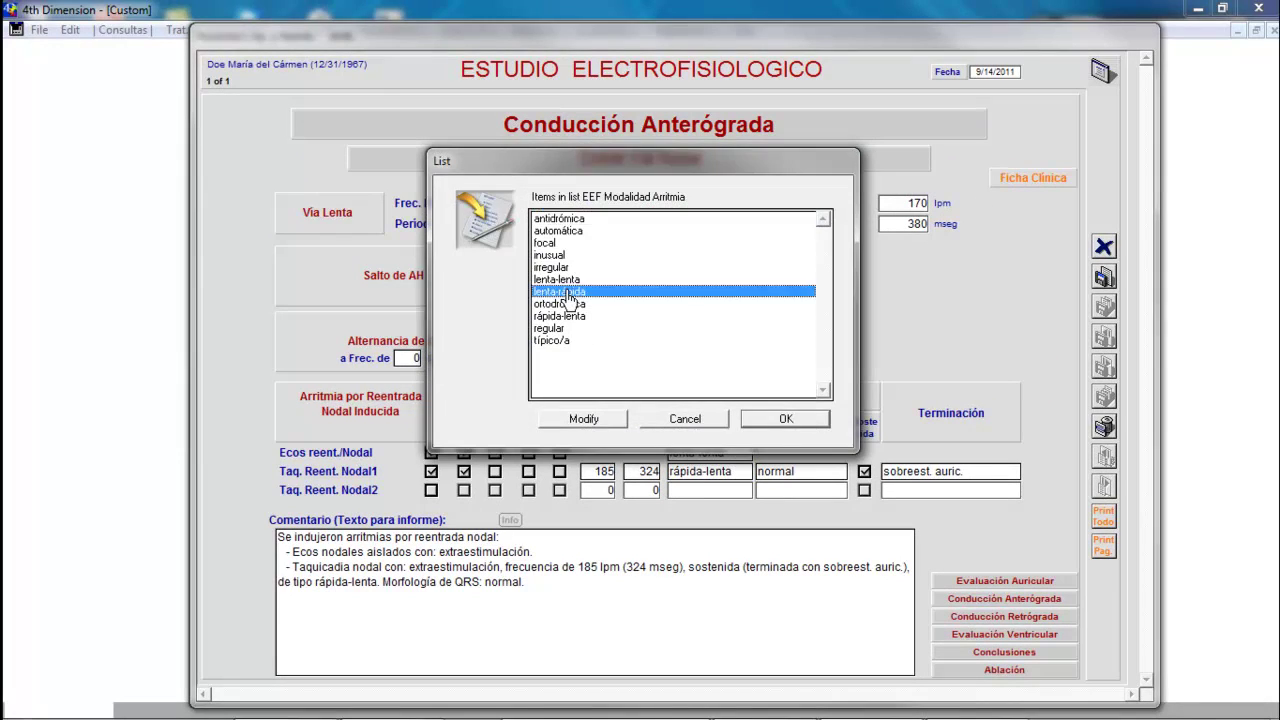
{"action": "left_click", "coordinate": [714, 474]}
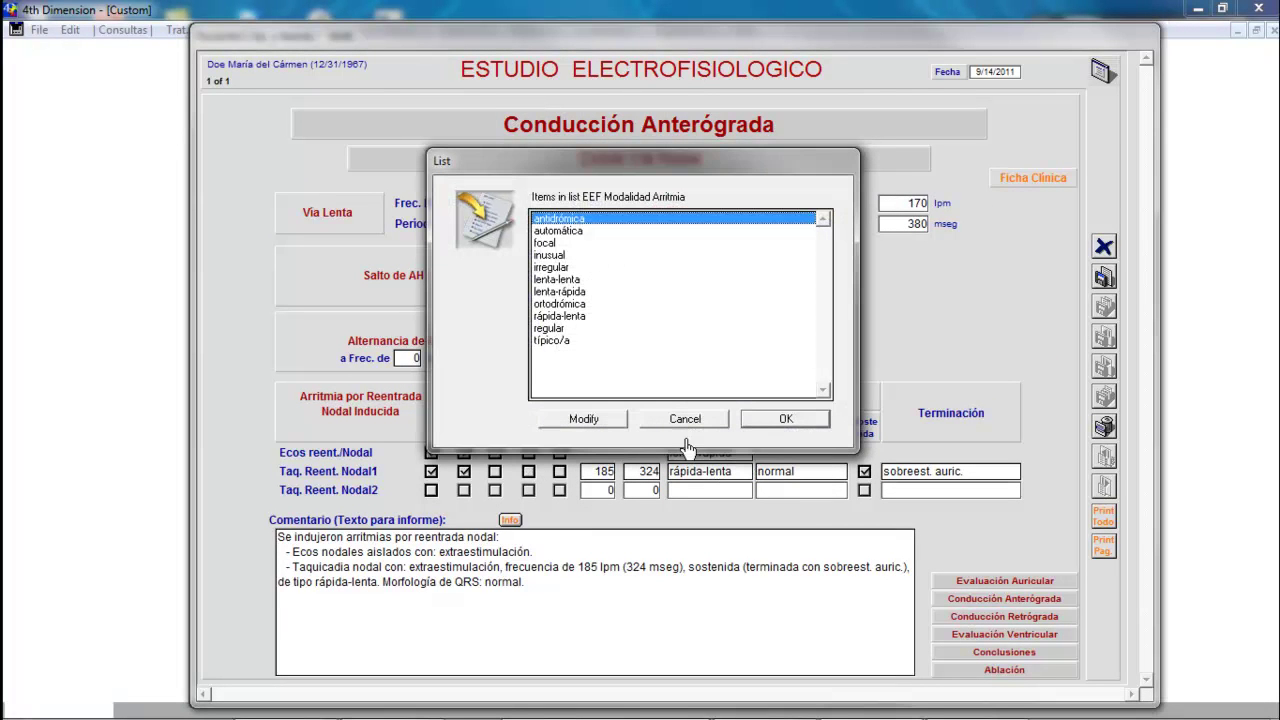
{"action": "double_click", "coordinate": [561, 292]}
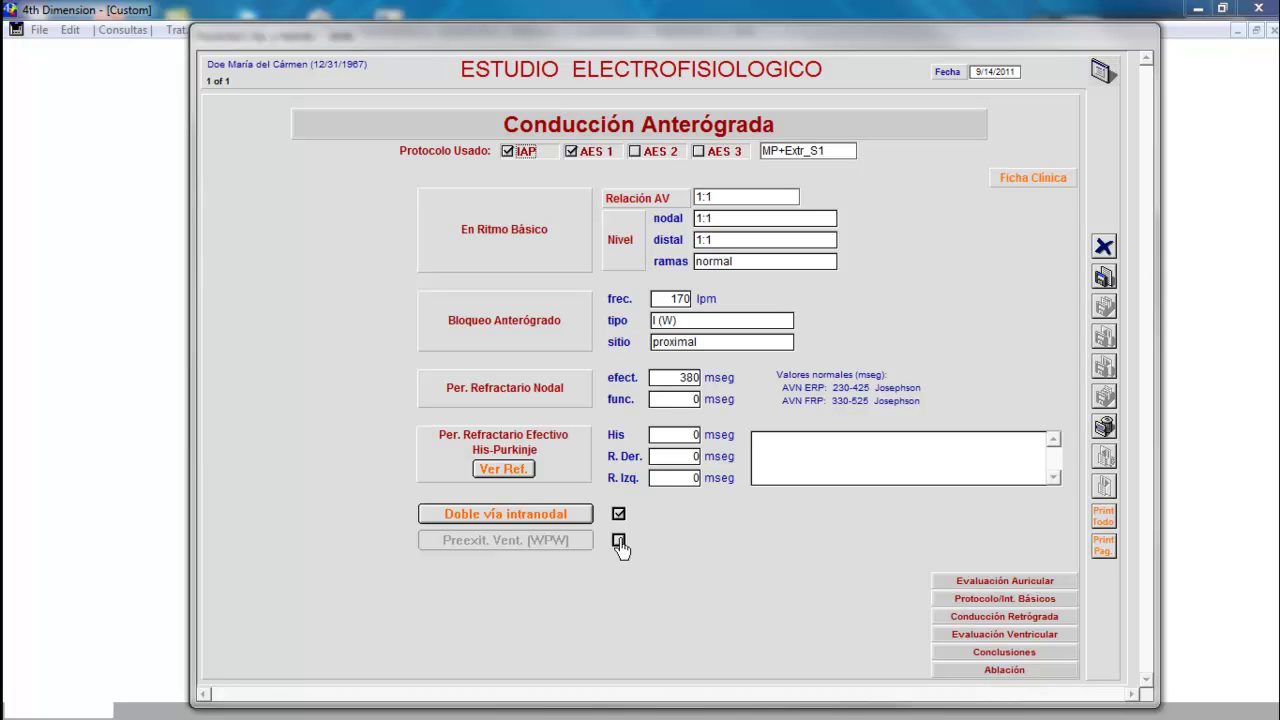
Mark Preexit. Vent. (WPW) on the Conducción Anterógrada page and open its details.
{"action": "left_click", "coordinate": [618, 541]}
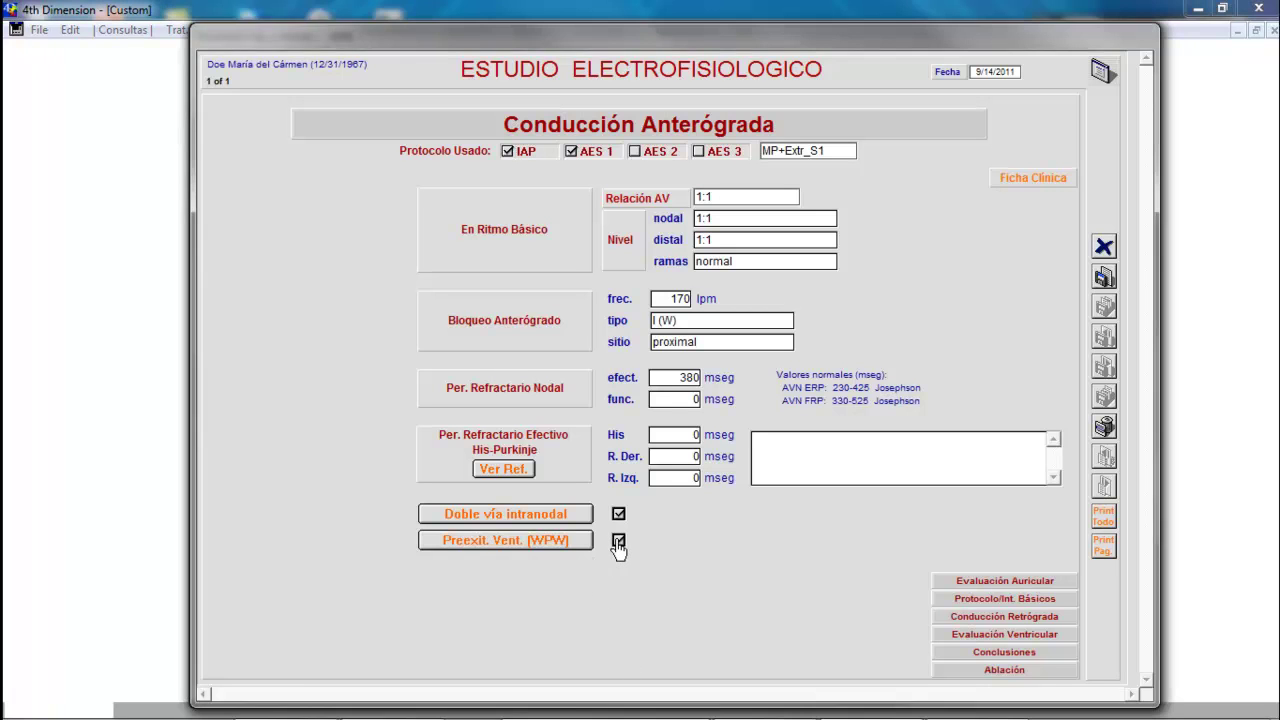
{"action": "left_click", "coordinate": [553, 545]}
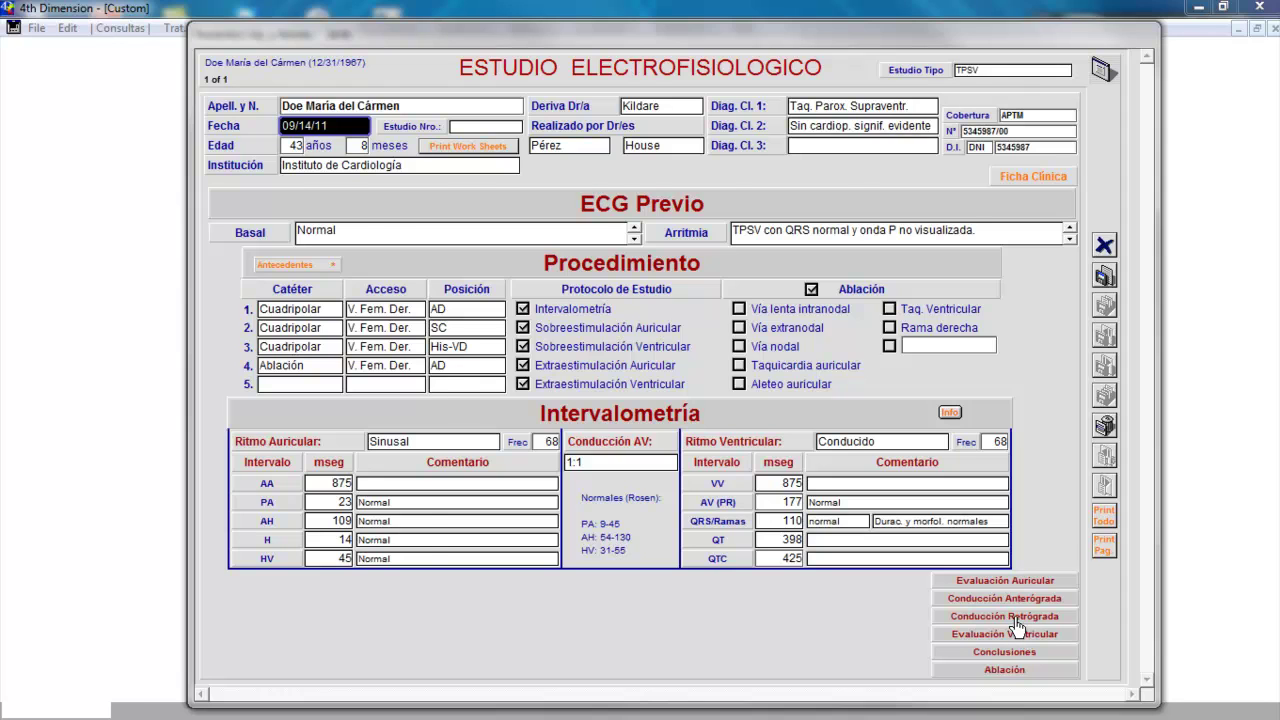
Go through the study's Conducción Retrógrada, Evaluación Ventricular, Conclusiones and Ablación pages, returning to the basic protocol page in between.
{"action": "left_click", "coordinate": [1016, 620]}
{"action": "left_click", "coordinate": [1005, 634]}
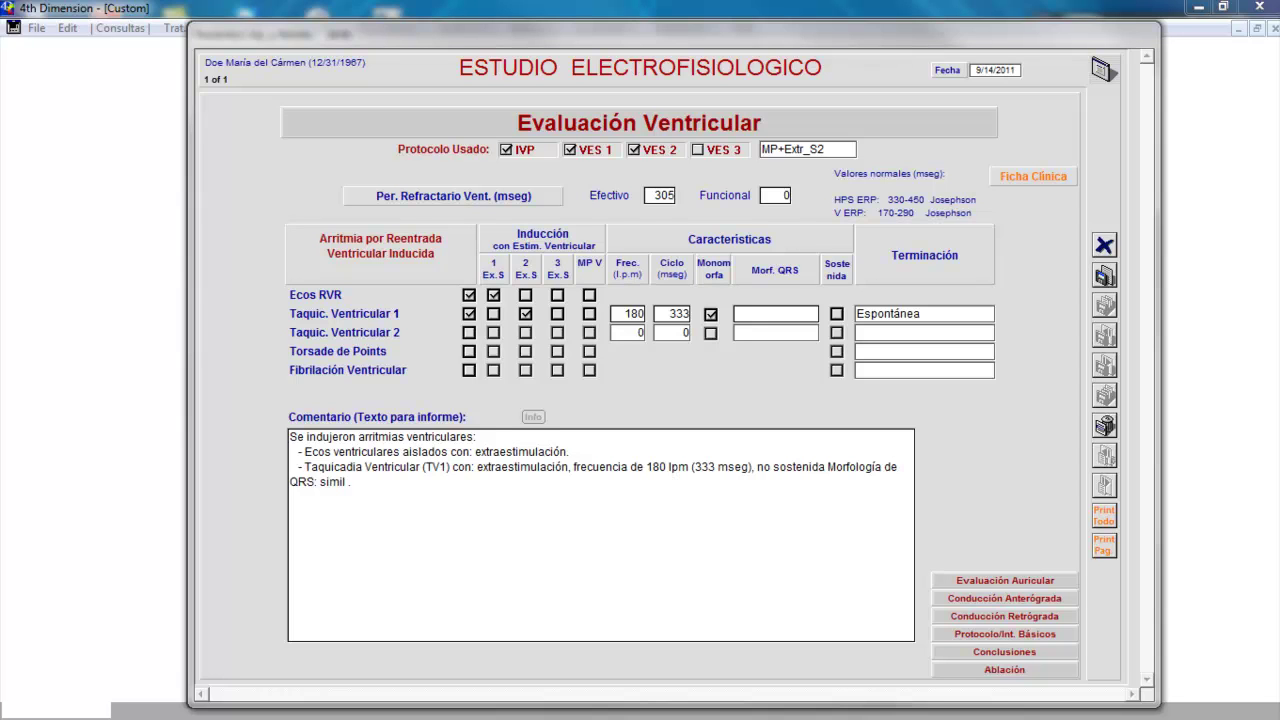
{"action": "left_click", "coordinate": [1004, 634]}
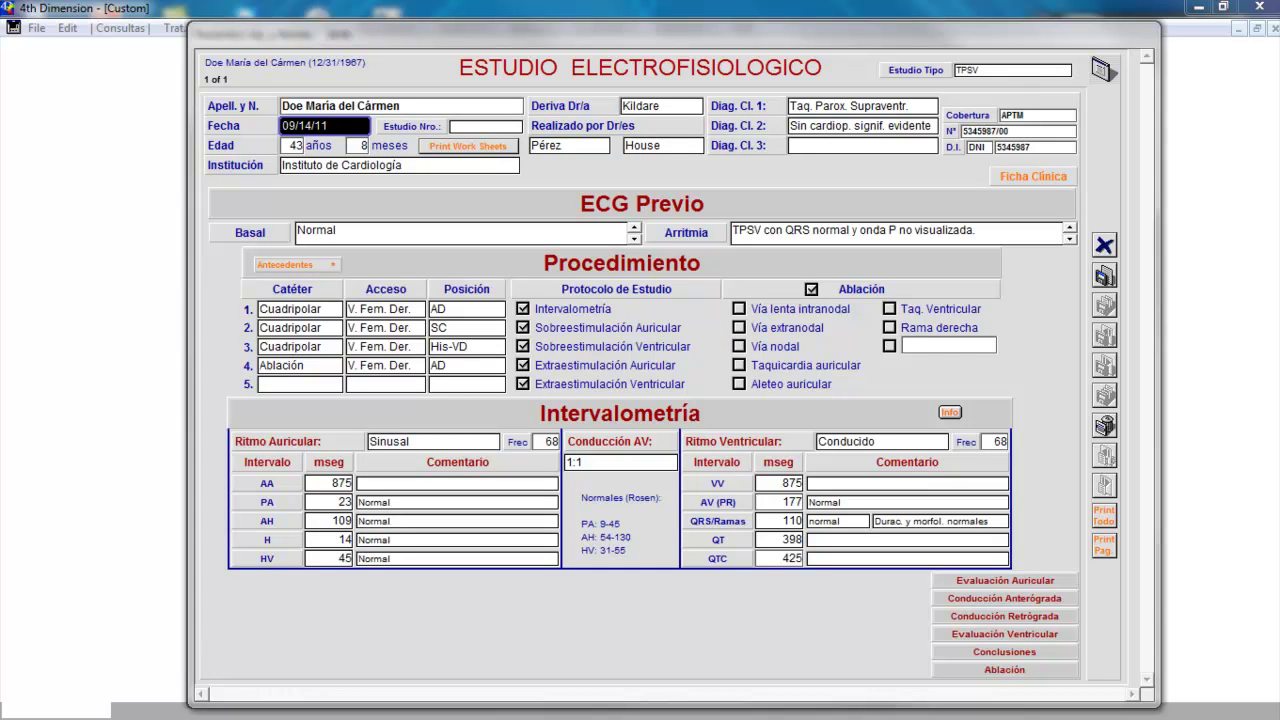
{"action": "left_click", "coordinate": [1004, 652]}
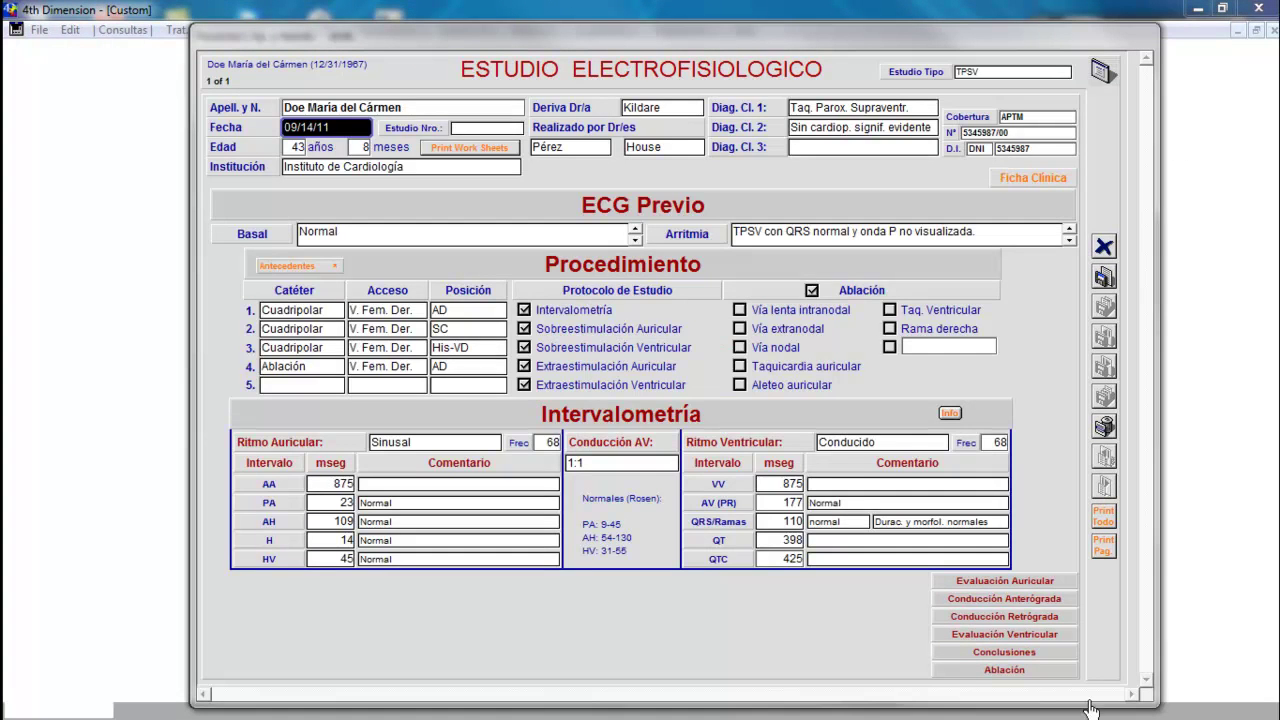
{"action": "left_click", "coordinate": [1005, 670]}
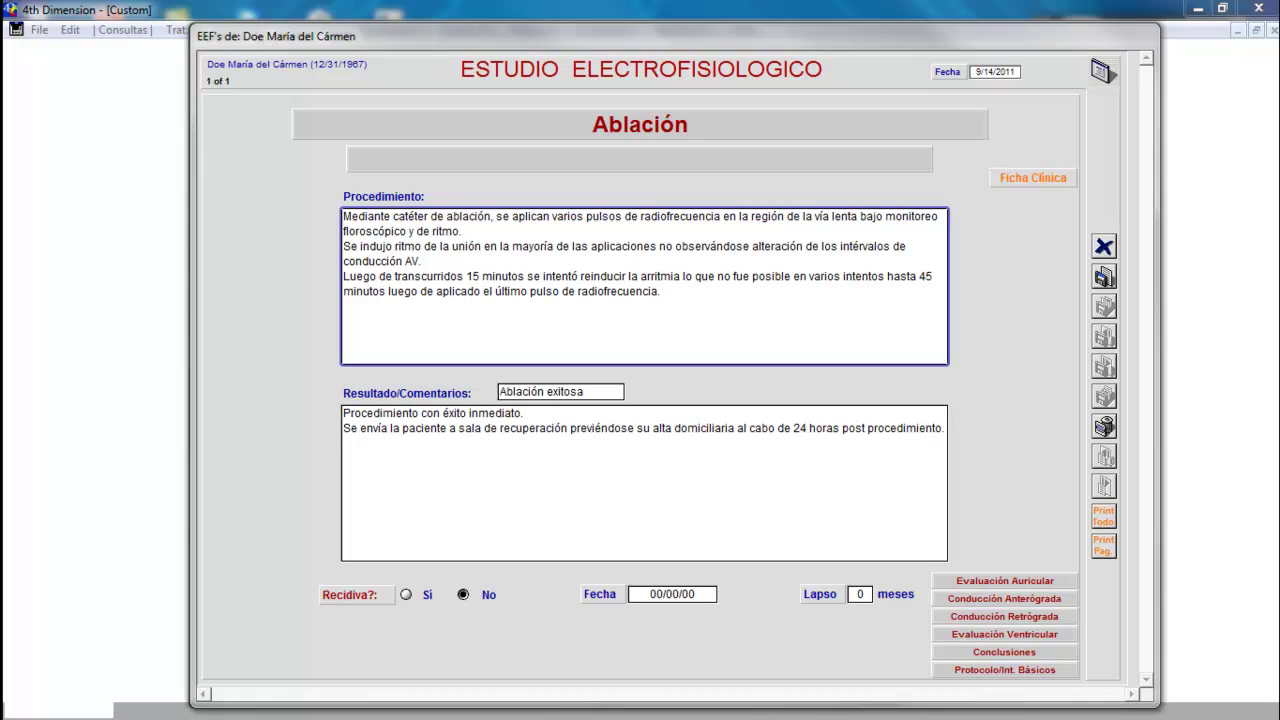
Preview the complete electrophysiology study report with Vista Previa enabled, page through every page, and close the preview.
{"action": "left_click", "coordinate": [1104, 520]}
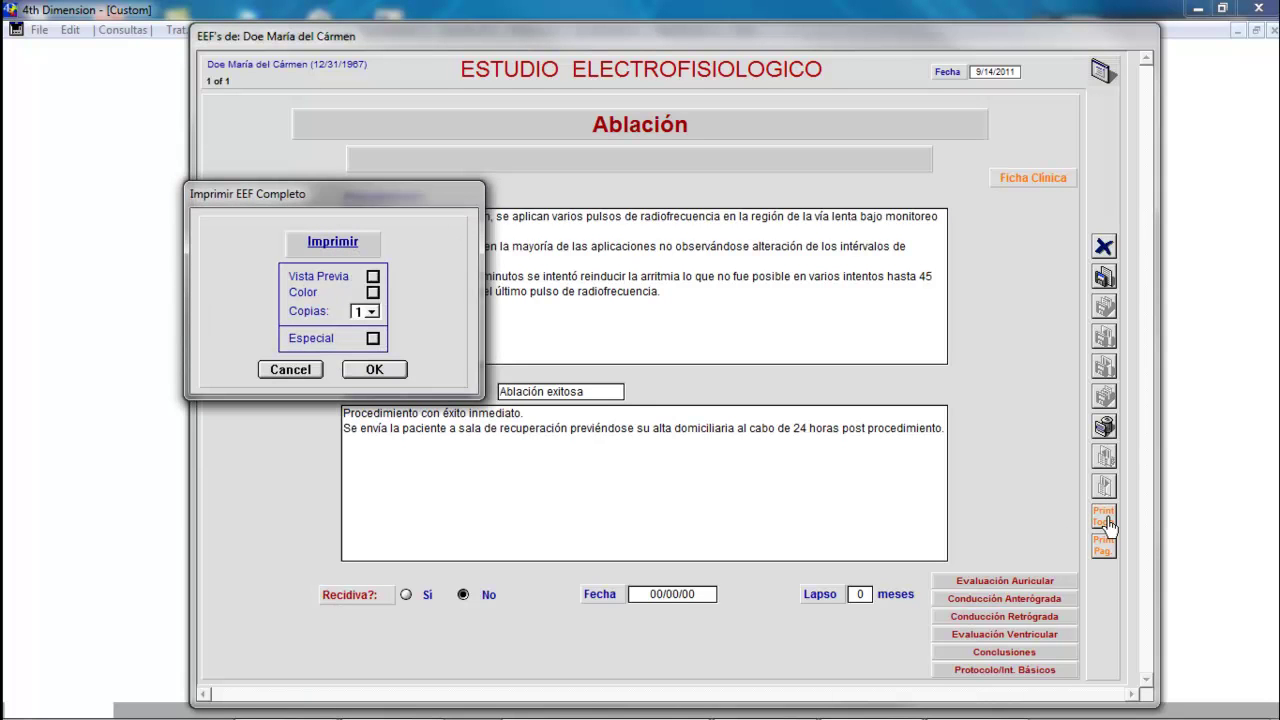
{"action": "left_click", "coordinate": [372, 278]}
{"action": "left_click", "coordinate": [371, 369]}
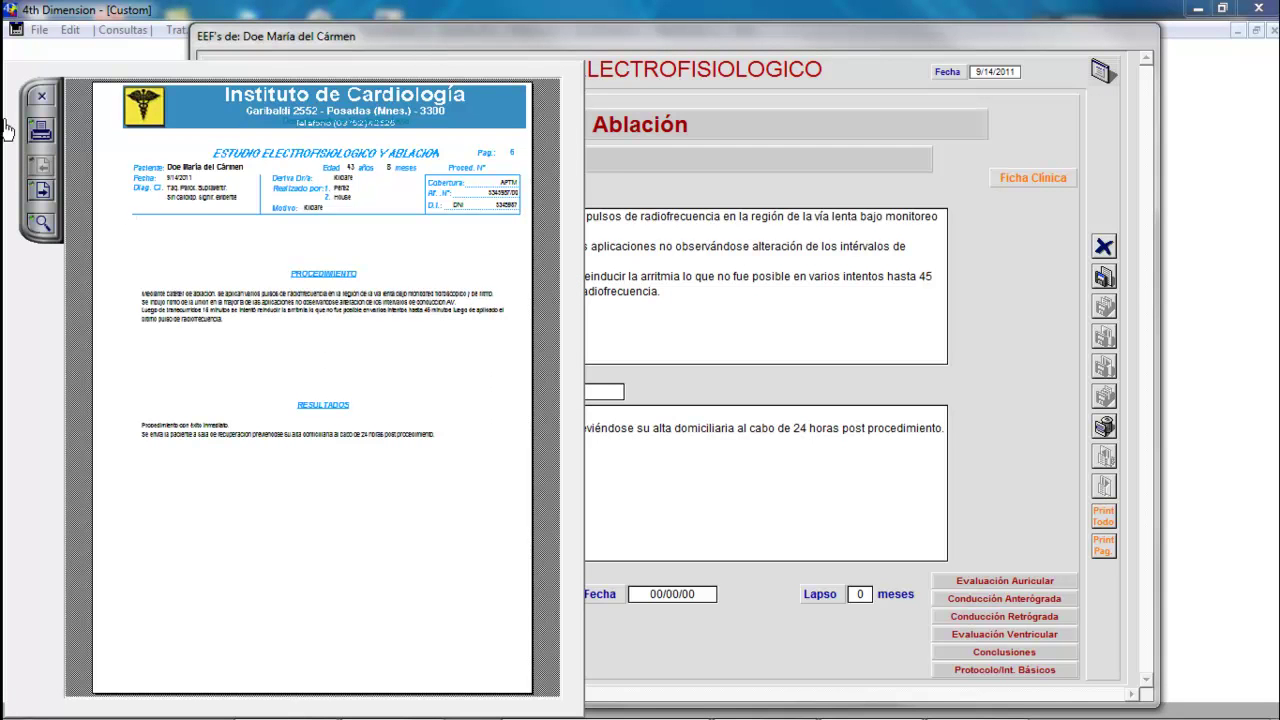
{"action": "left_click", "coordinate": [40, 99]}
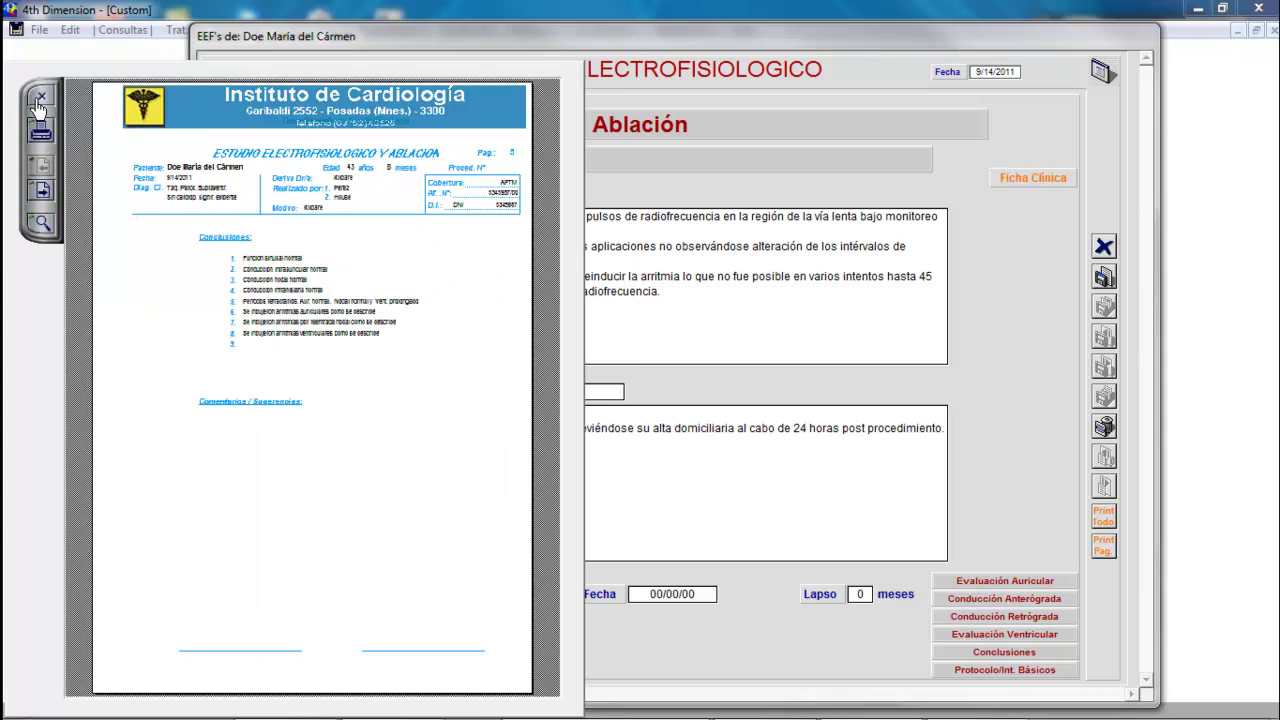
{"action": "left_click", "coordinate": [38, 100]}
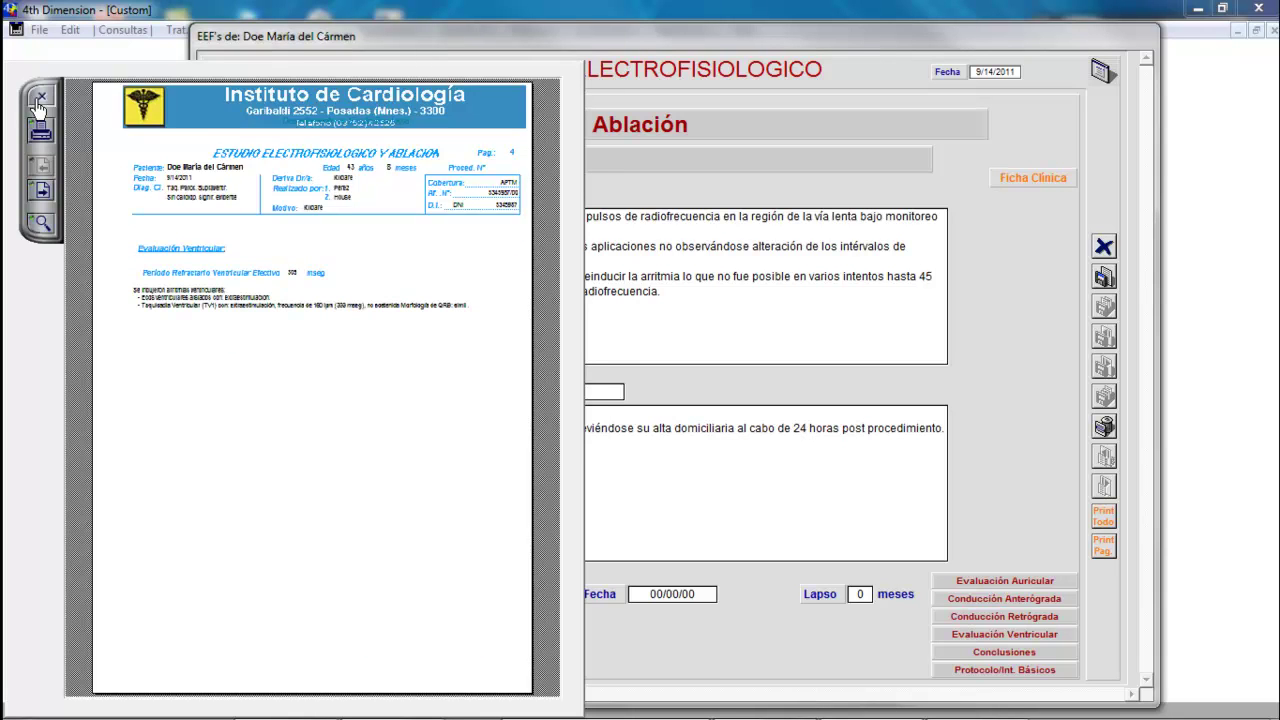
{"action": "left_click", "coordinate": [38, 101]}
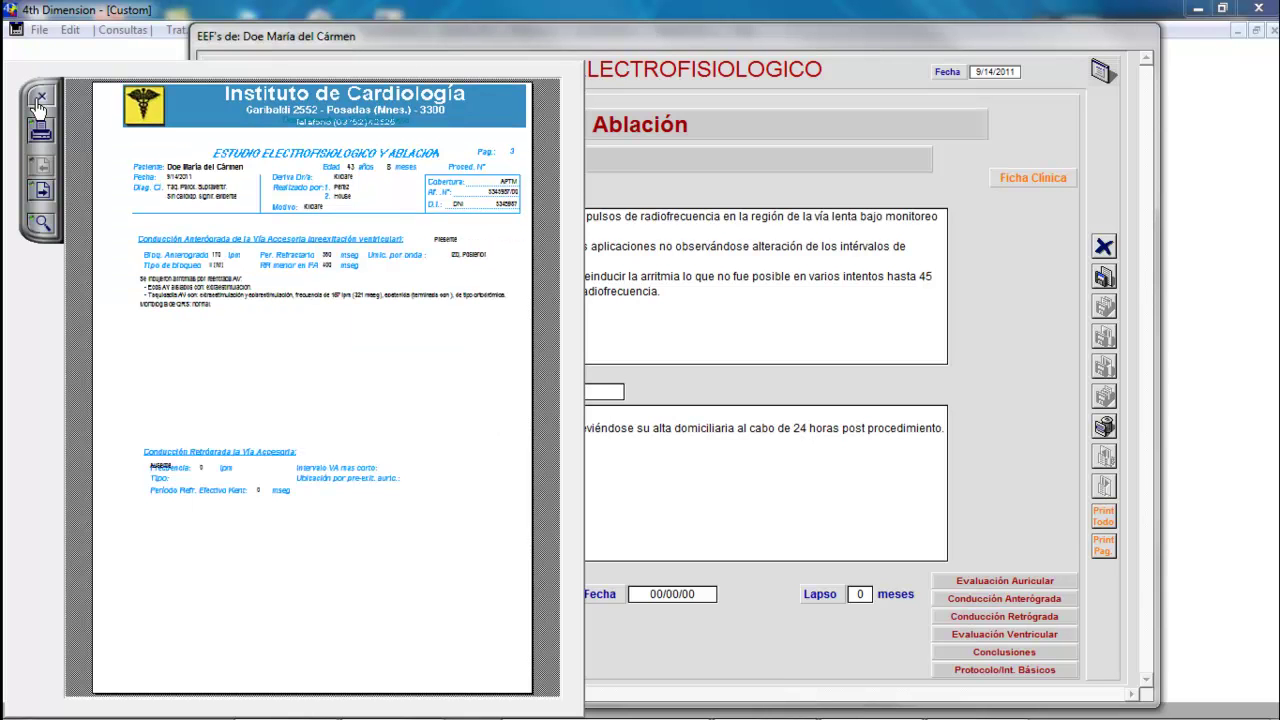
{"action": "left_click", "coordinate": [38, 101]}
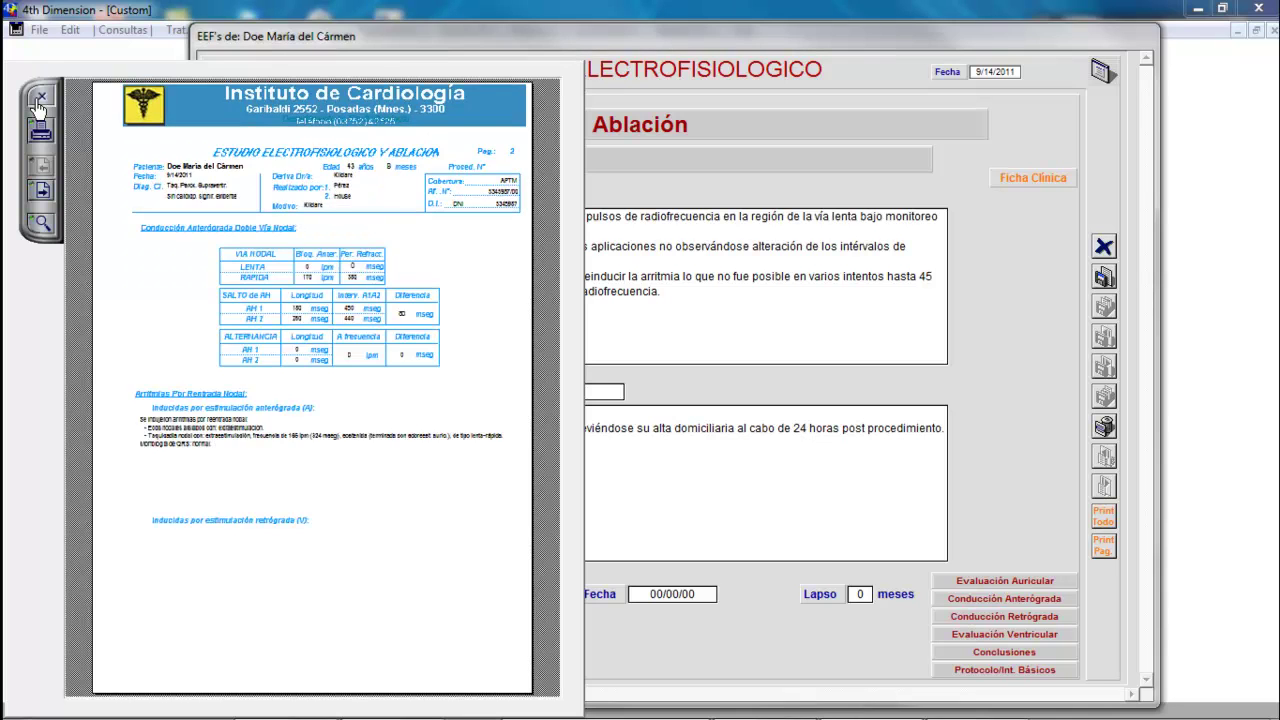
{"action": "left_click", "coordinate": [38, 101]}
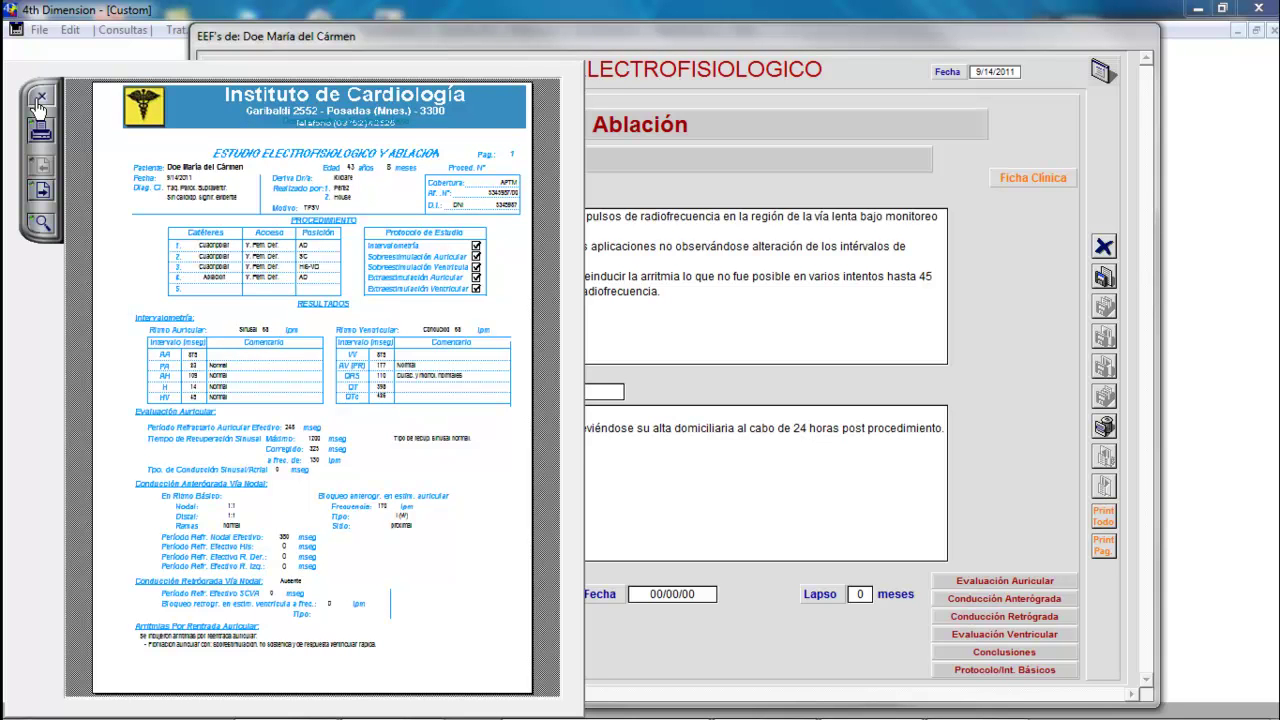
{"action": "left_click", "coordinate": [41, 99]}
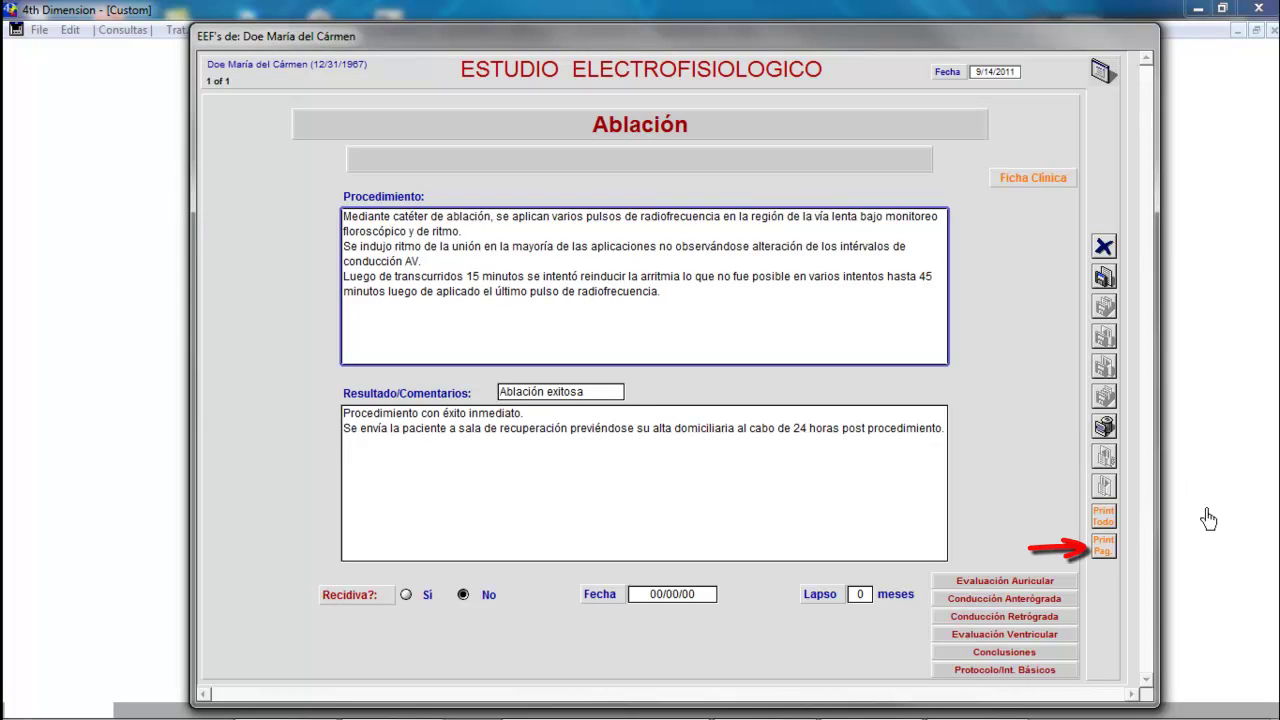
Preview only the current Ablación page of the report with Vista Previa enabled, and close the preview.
{"action": "left_click", "coordinate": [1104, 546]}
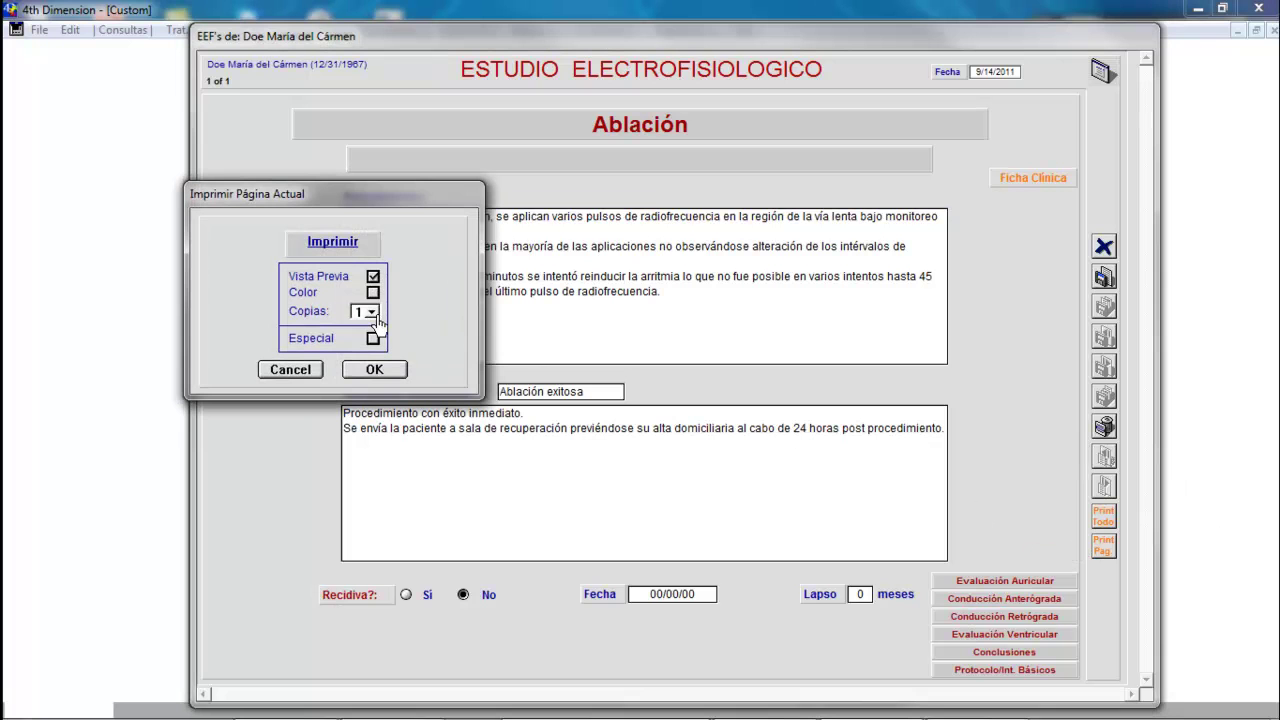
{"action": "left_click", "coordinate": [372, 279]}
{"action": "left_click", "coordinate": [374, 370]}
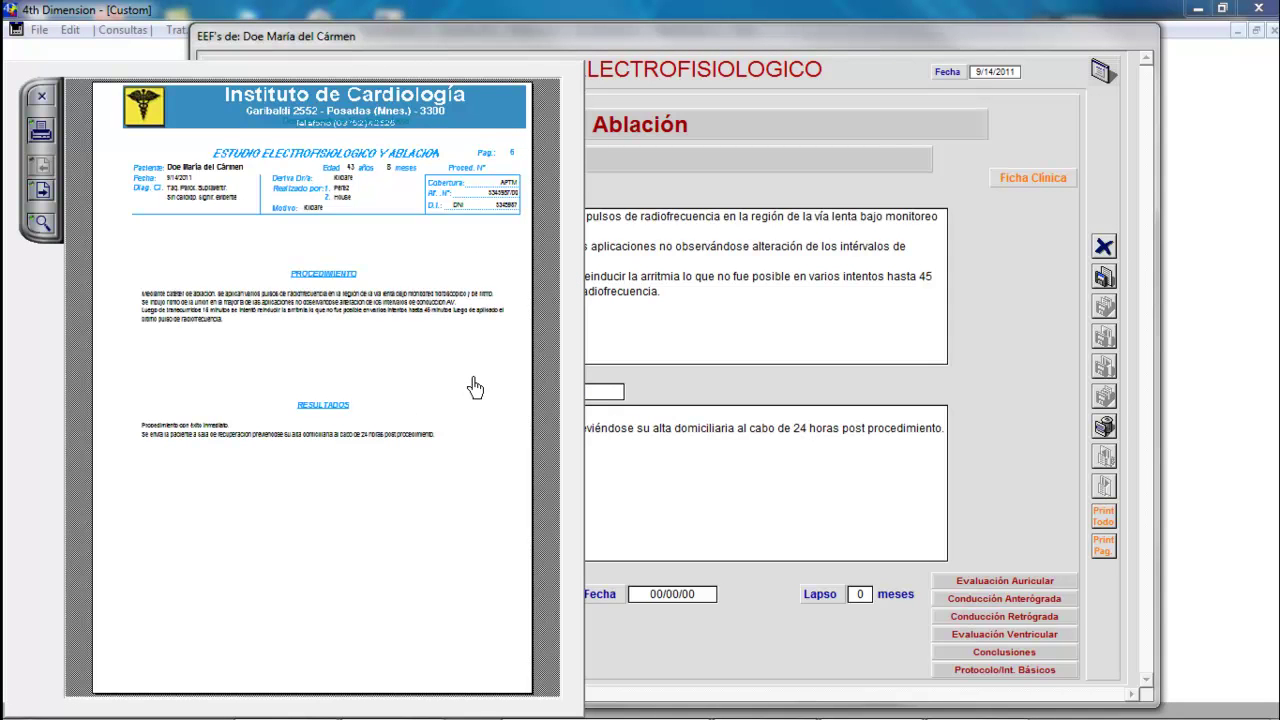
{"action": "left_click", "coordinate": [43, 99]}
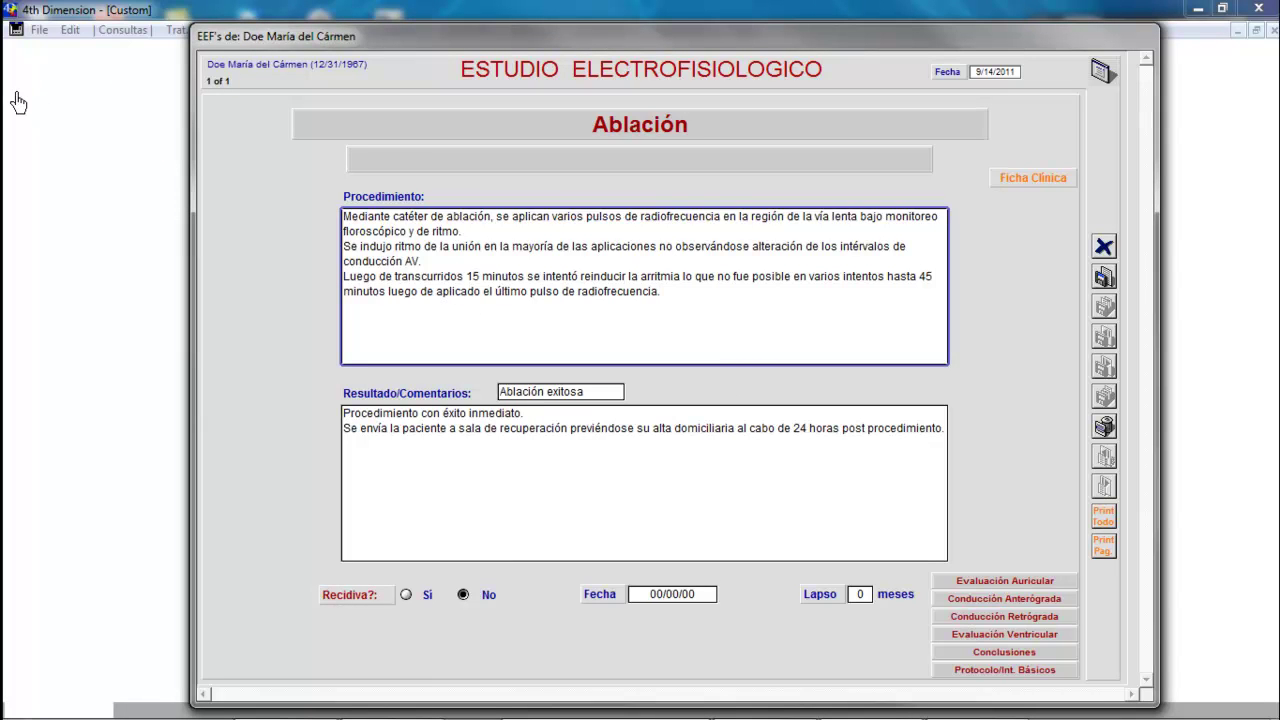
Save the electrophysiology study, reopen it from the Estudios Electrof. list in the patient record, and close it without saving.
{"action": "left_click", "coordinate": [1104, 280]}
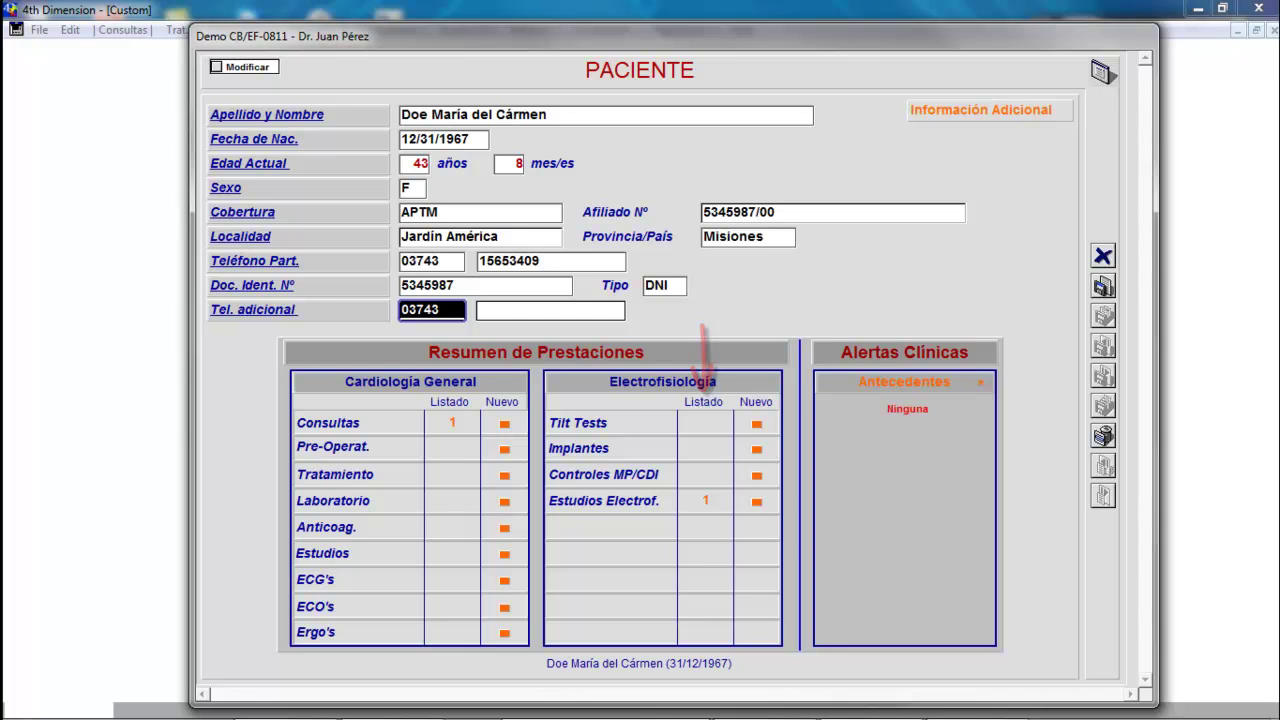
{"action": "left_click", "coordinate": [706, 503]}
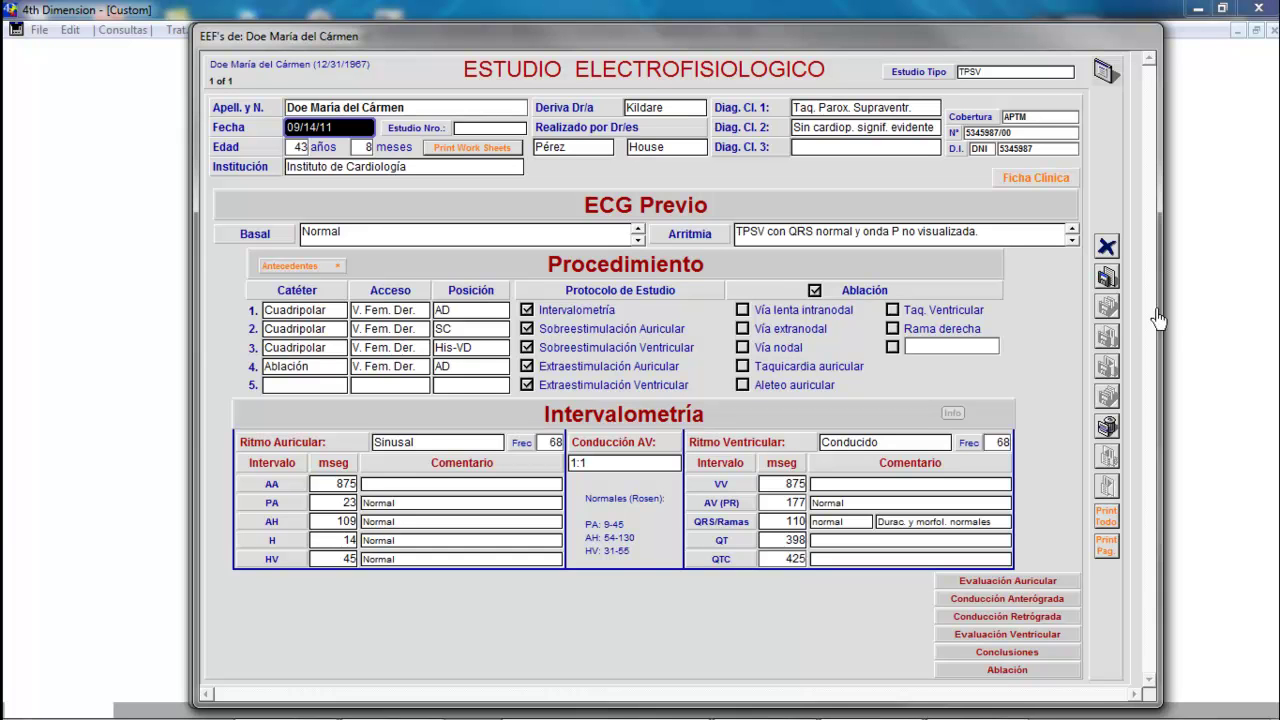
{"action": "left_click", "coordinate": [1106, 249]}
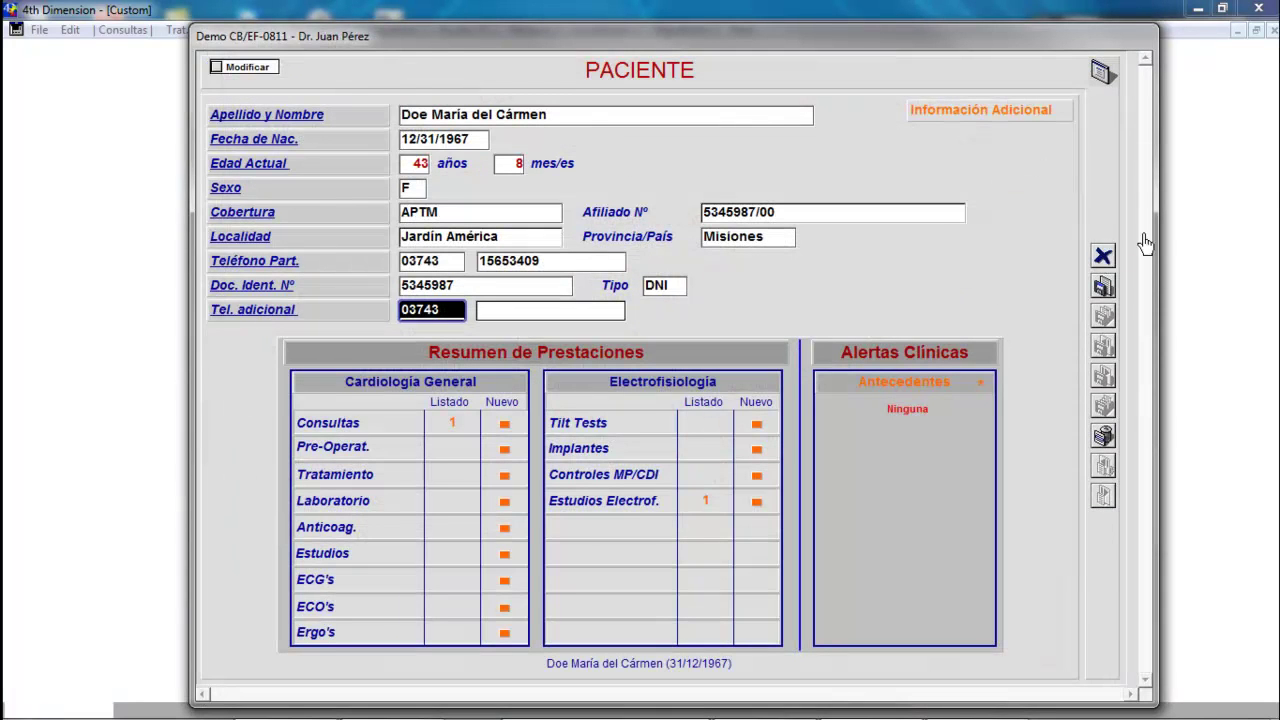